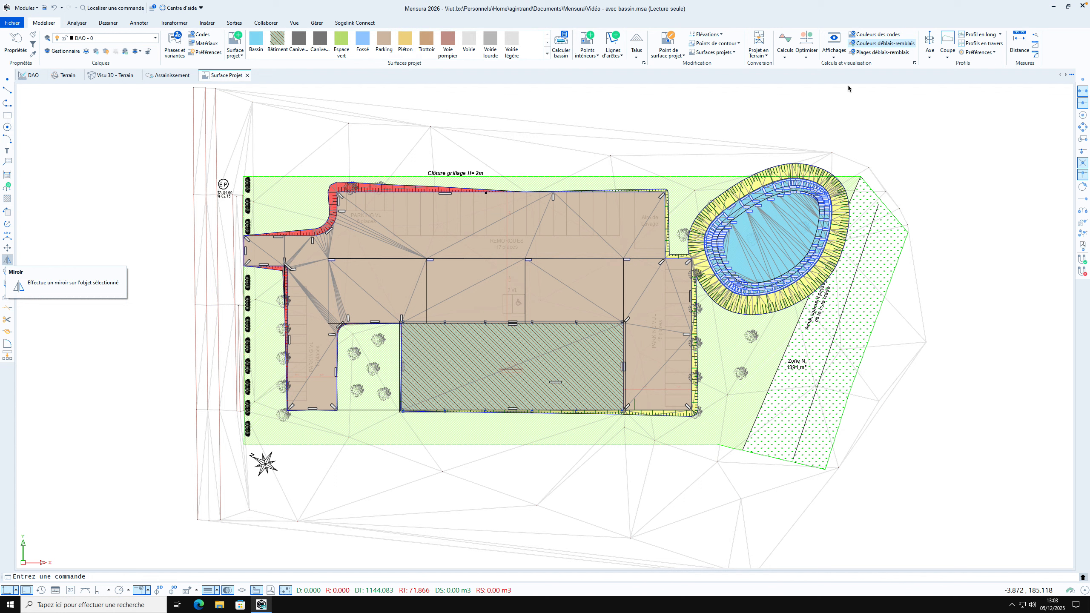
Hide the triangles of the project surfaces and display the surfaces in their code colours
left_click(833, 54)
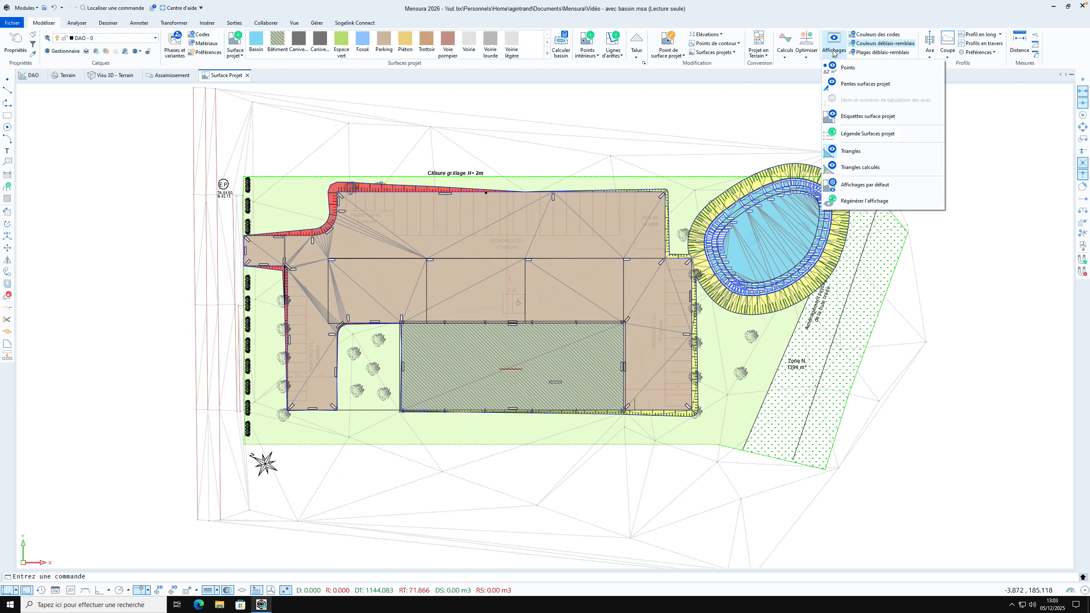
left_click(847, 153)
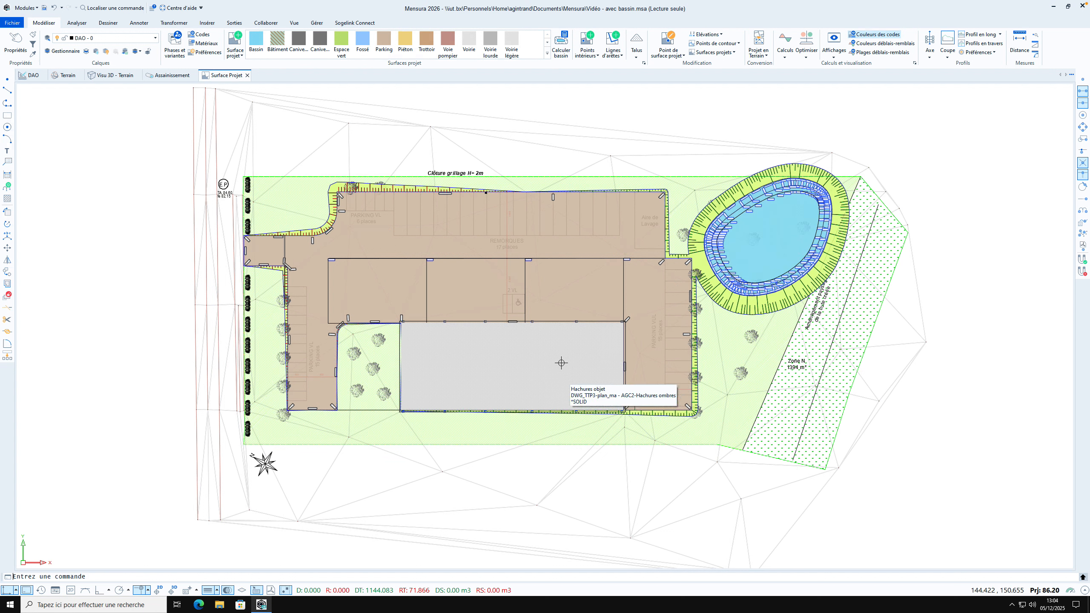
left_click(749, 319)
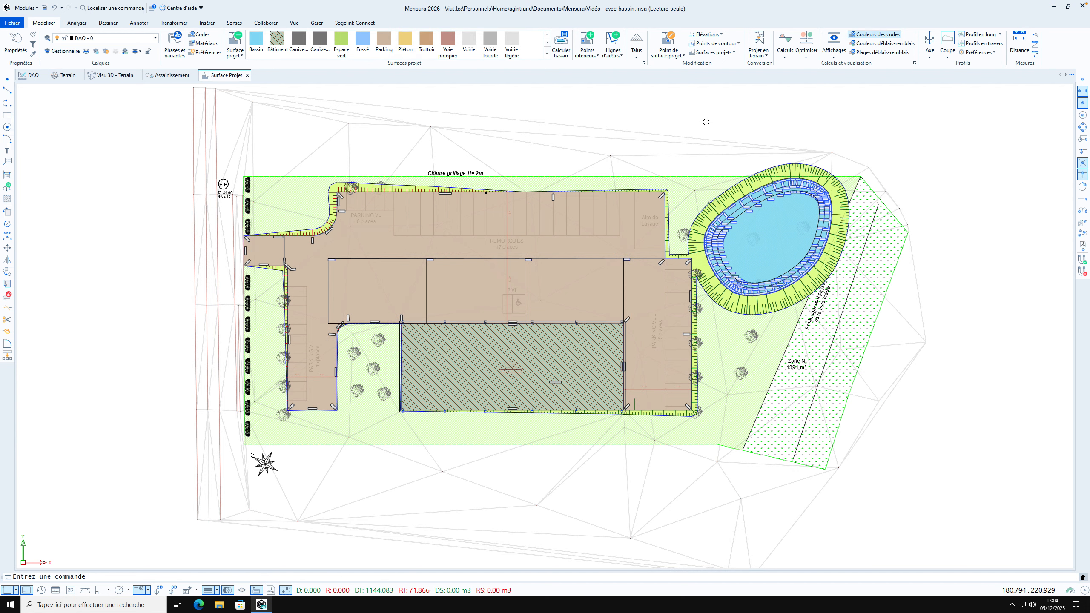
left_click(832, 58)
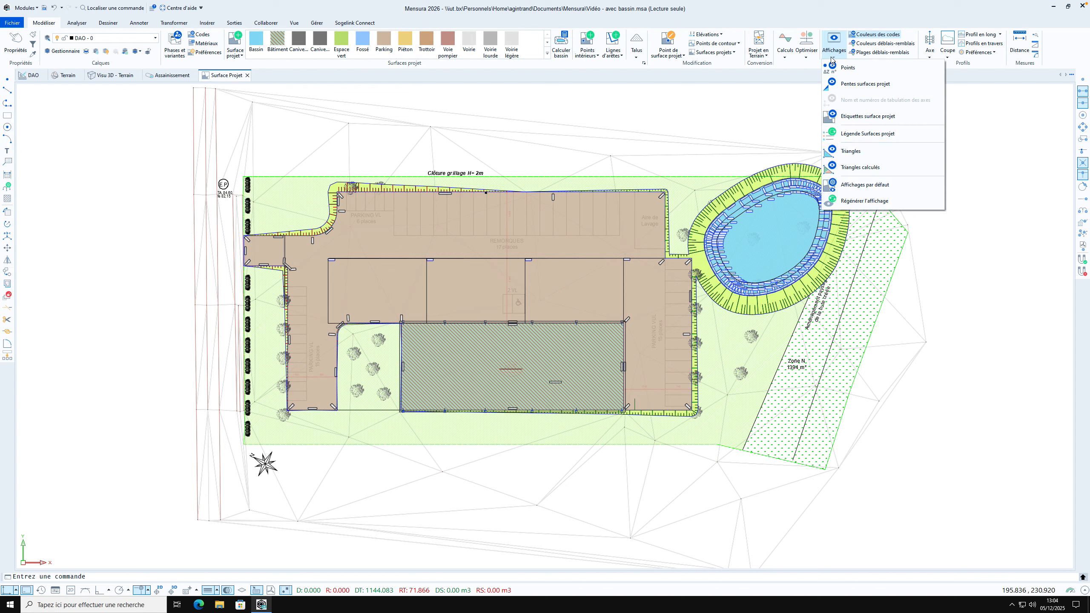
left_click(852, 117)
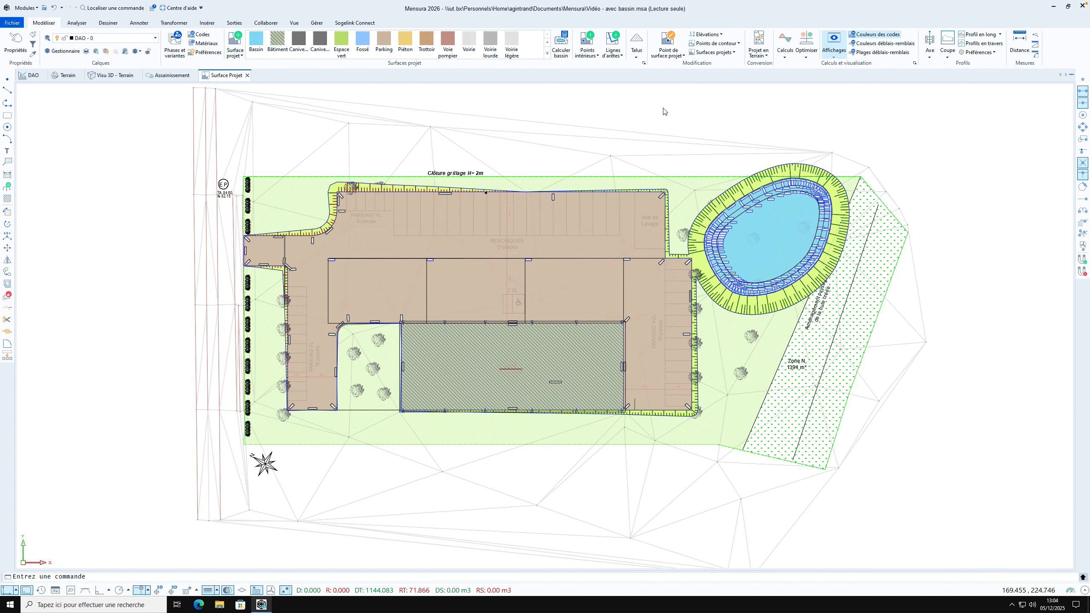
left_click(235, 155)
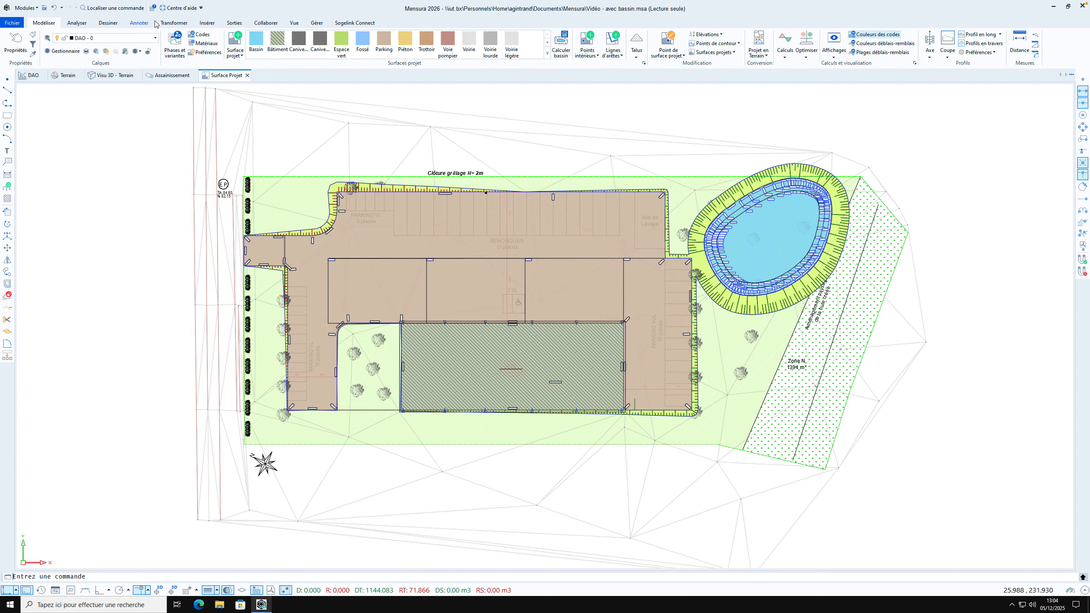
left_click(138, 24)
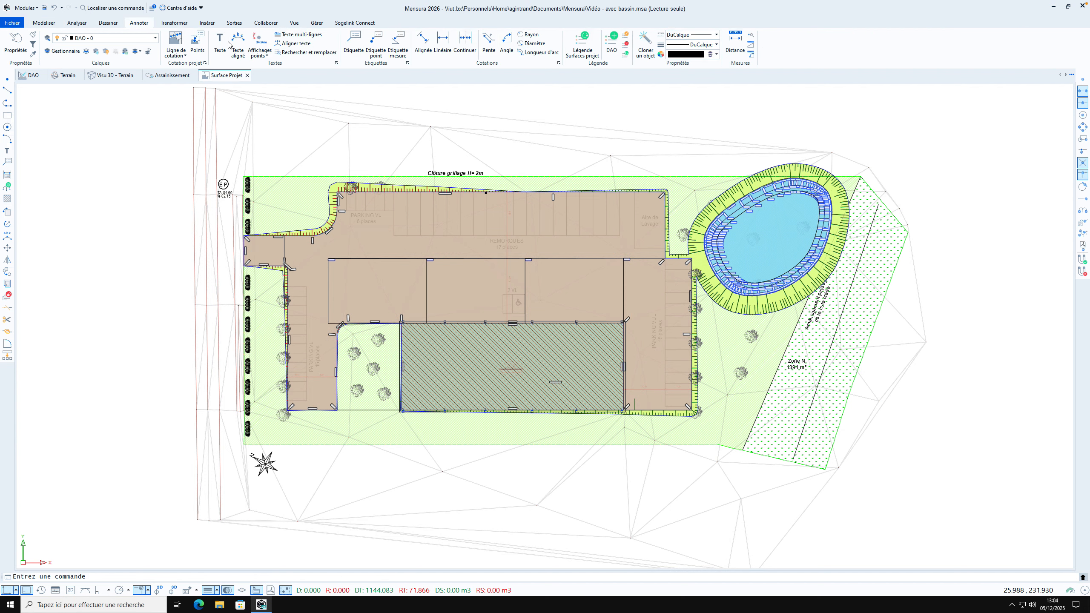
left_click(45, 24)
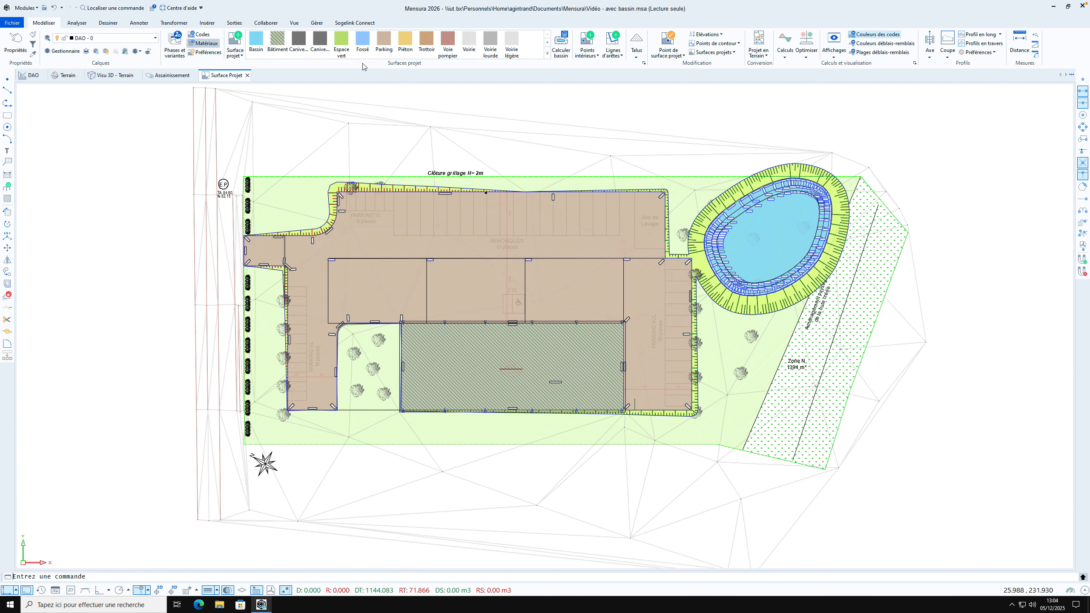
Label the parking, building and basin surfaces using the Etiquette Surface projet style with code, surface, basin volume and maximum basin volume
left_click(835, 55)
left_click(867, 116)
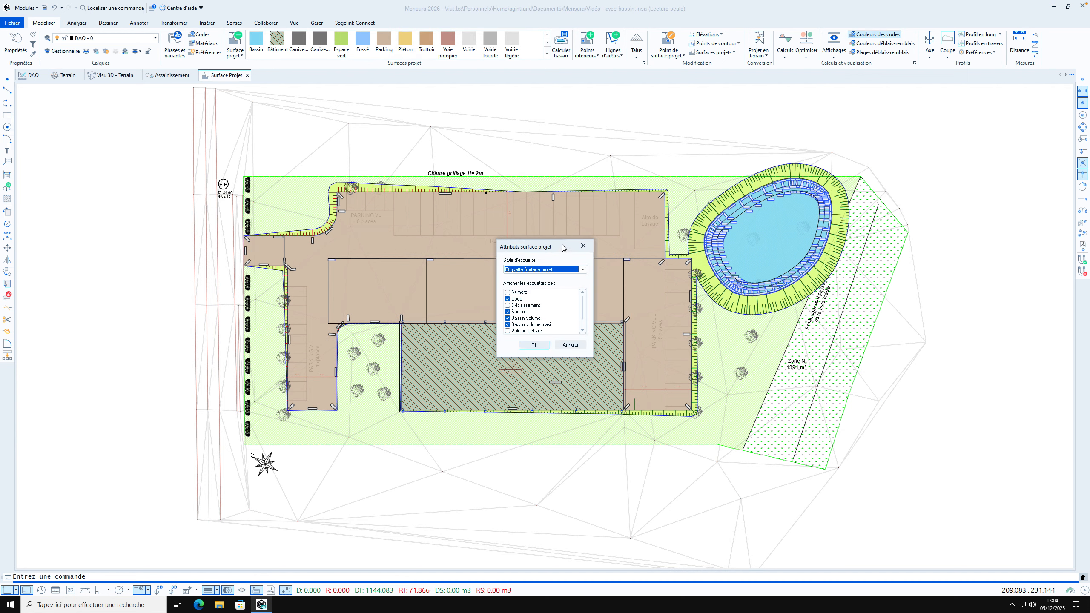
left_click(531, 346)
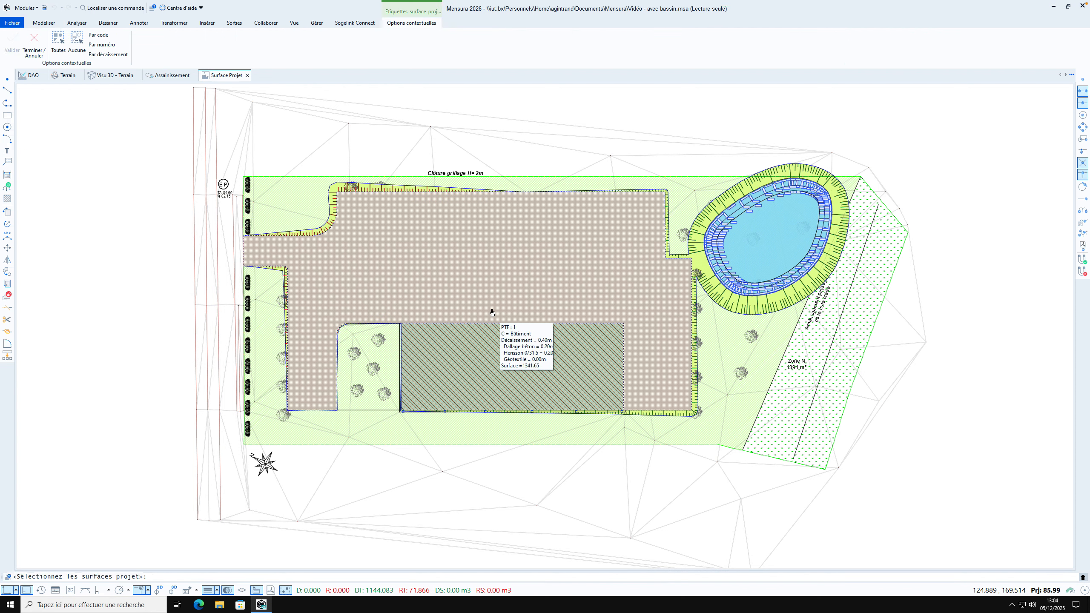
left_click(495, 240)
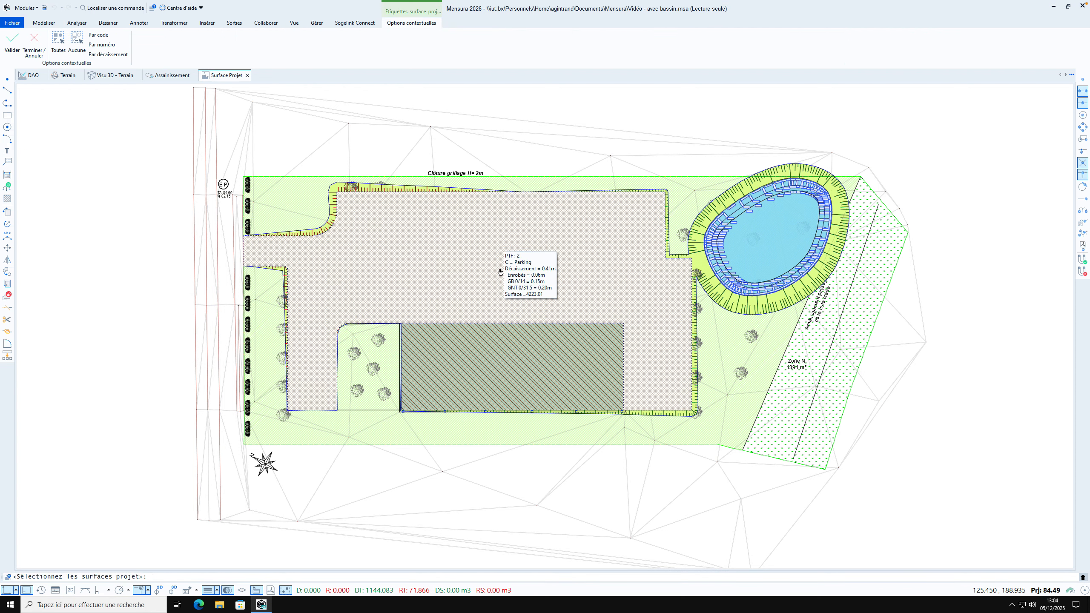
left_click(508, 350)
left_click(783, 234)
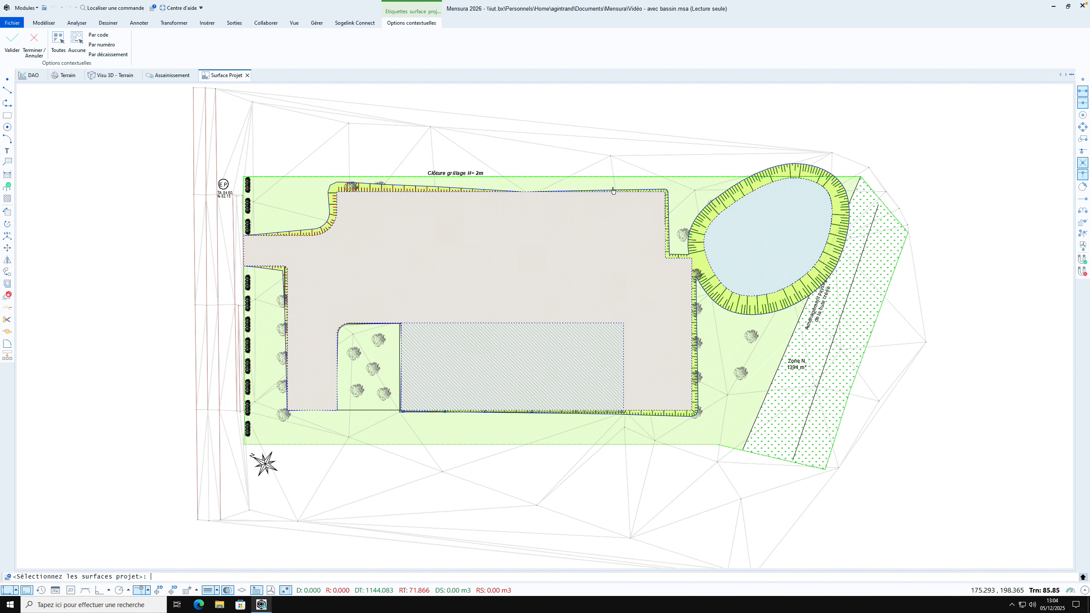
right_click(567, 154)
left_click(598, 155)
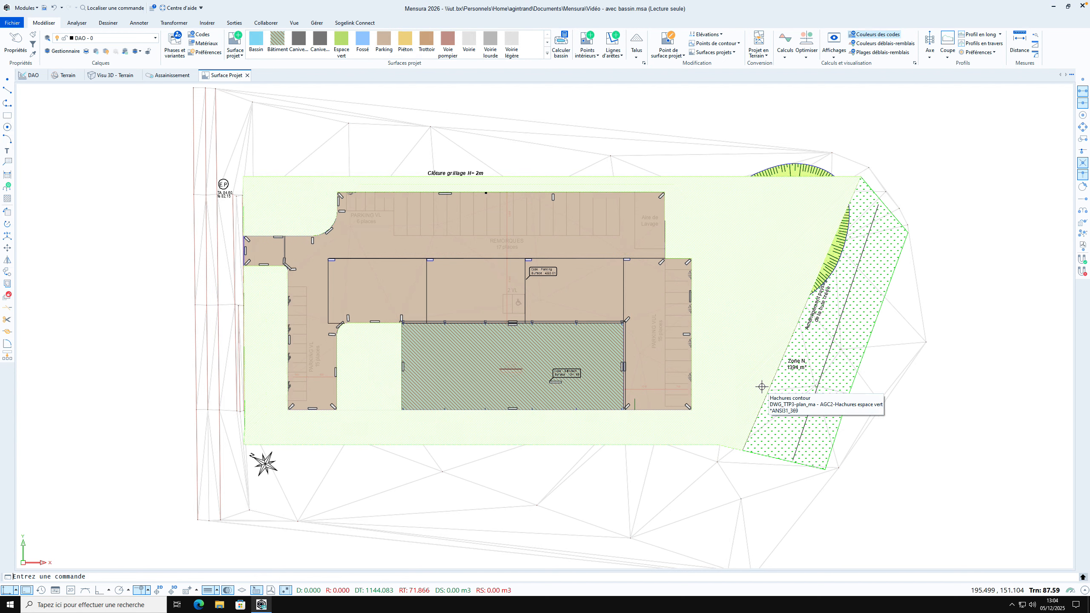
Add the line "Fond de bassin : 81 NGF" to the end of the basin's label text
right_click(747, 251)
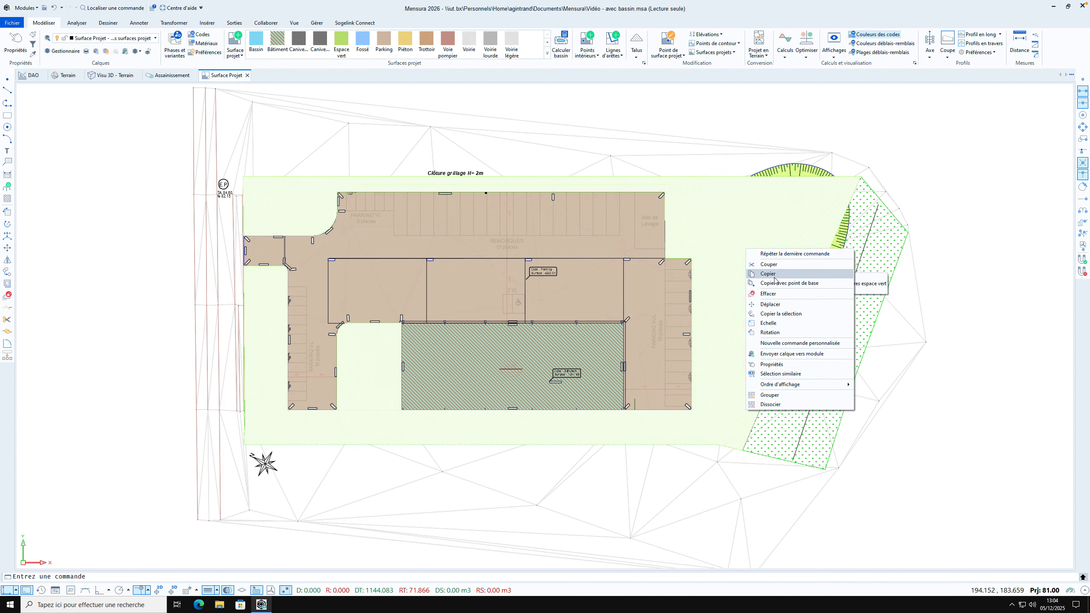
left_click(785, 366)
left_click(480, 298)
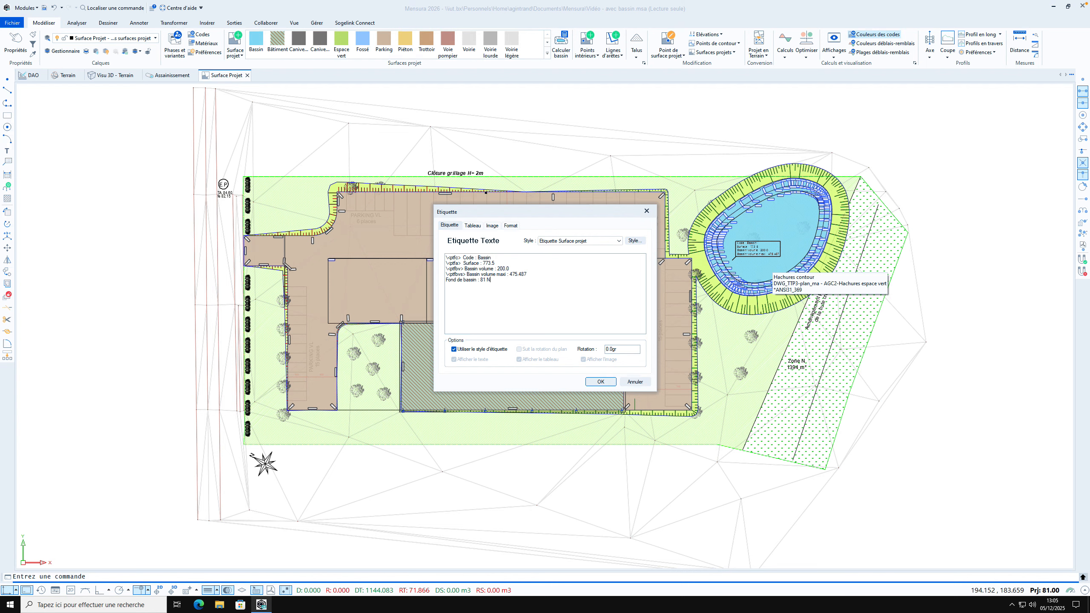
left_click(595, 383)
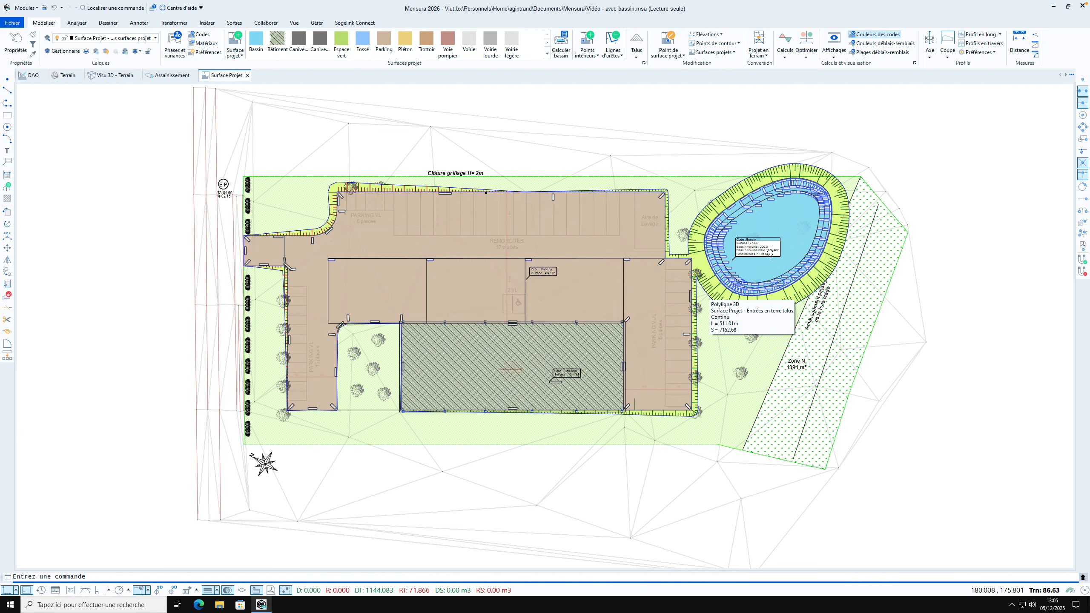
scroll(770, 253, "up", 2)
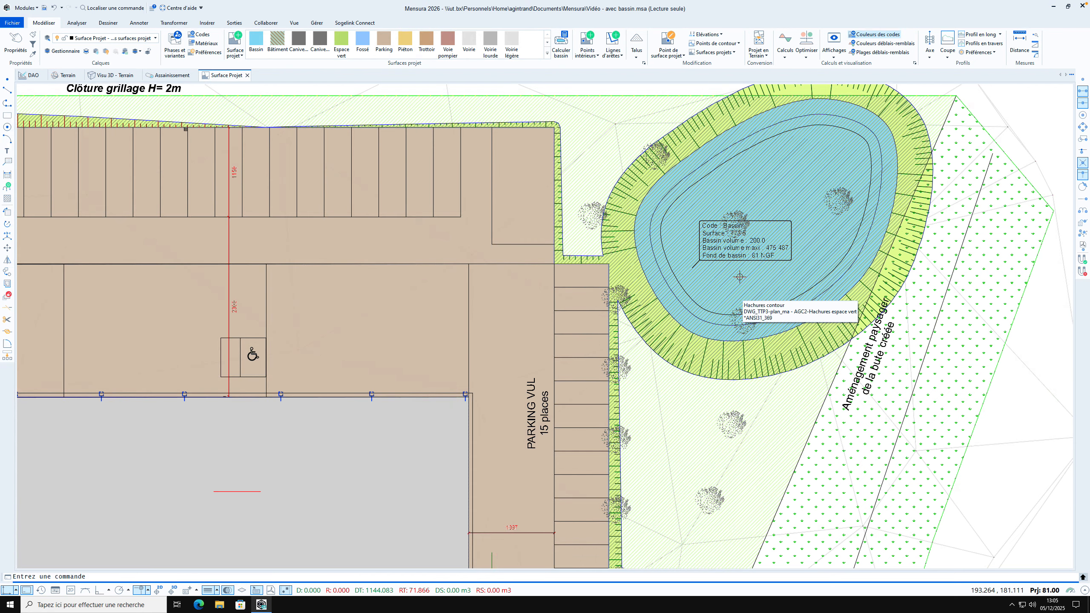
scroll(745, 265, "down", 2)
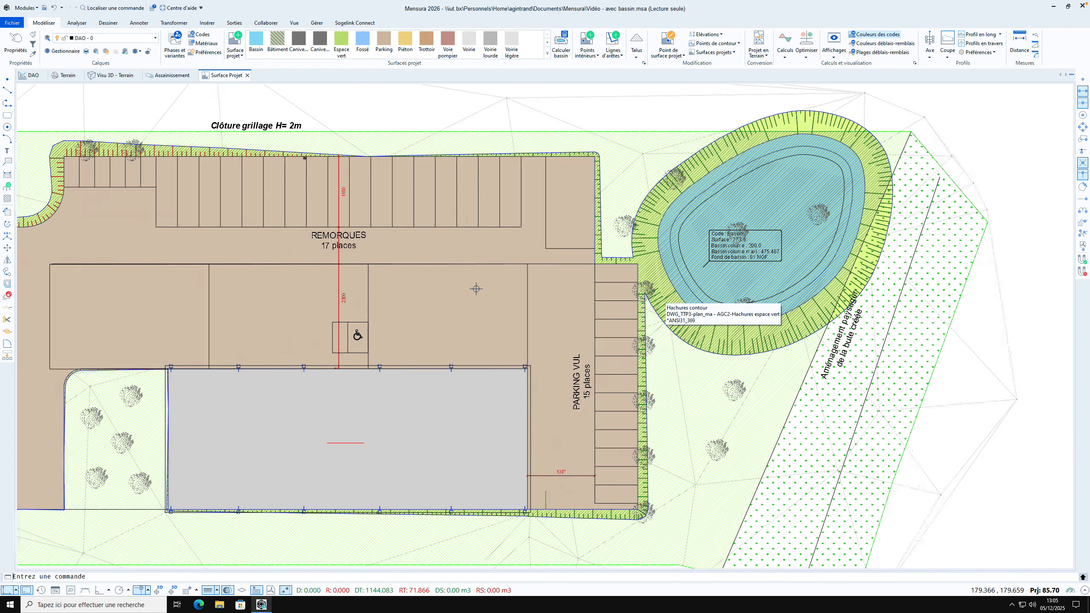
scroll(442, 313, "down", 1)
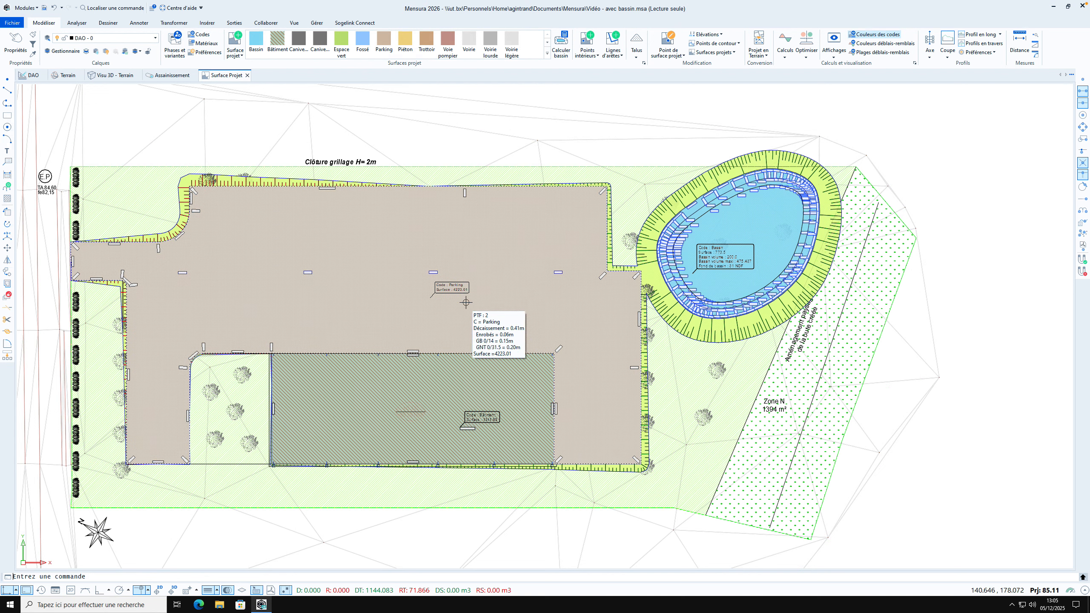
Insert a project surface legend titled "Légende" in the Légende Surfaces projet style at scale 1, above the parking area near the fence text
left_click(839, 56)
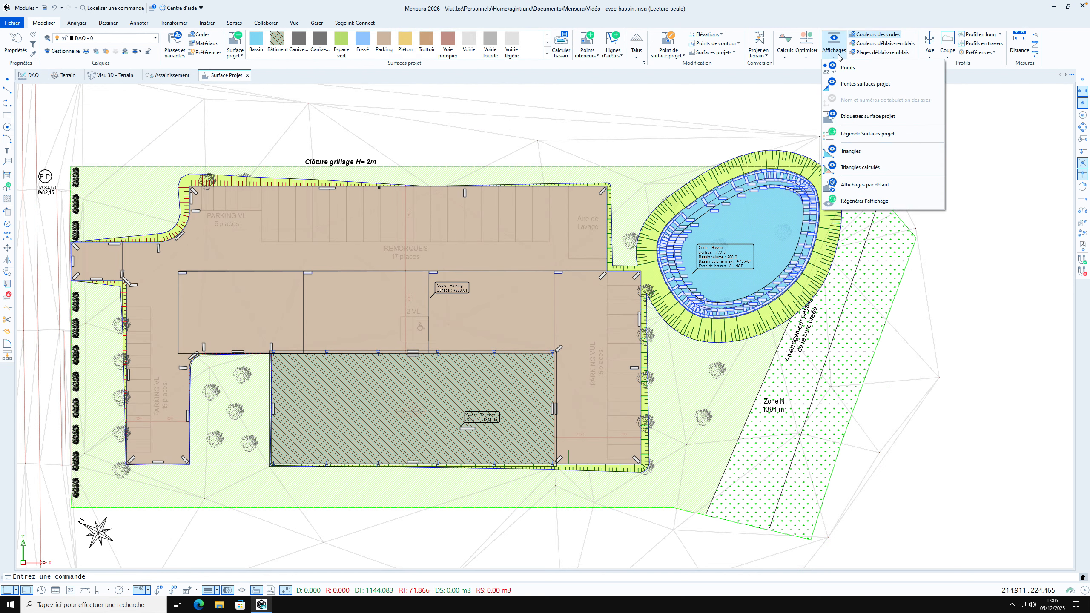
left_click(850, 133)
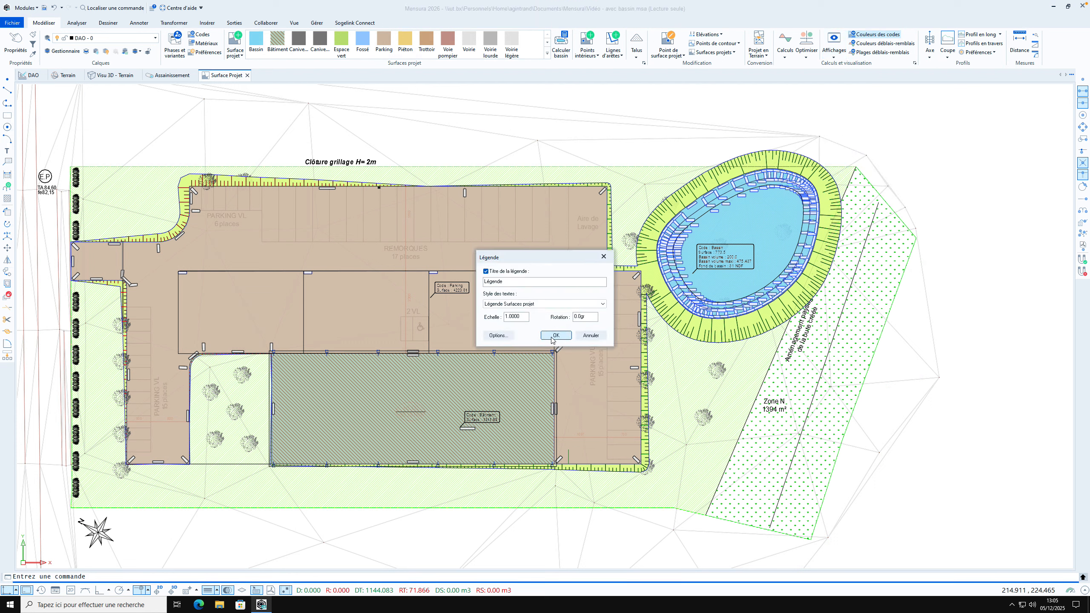
left_click(499, 336)
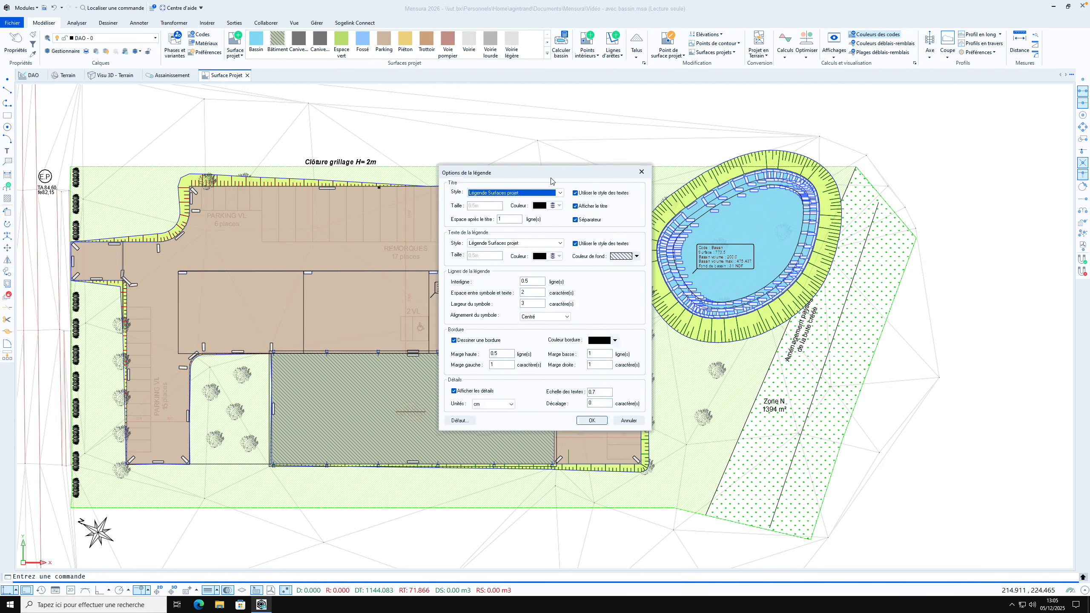
left_click(592, 421)
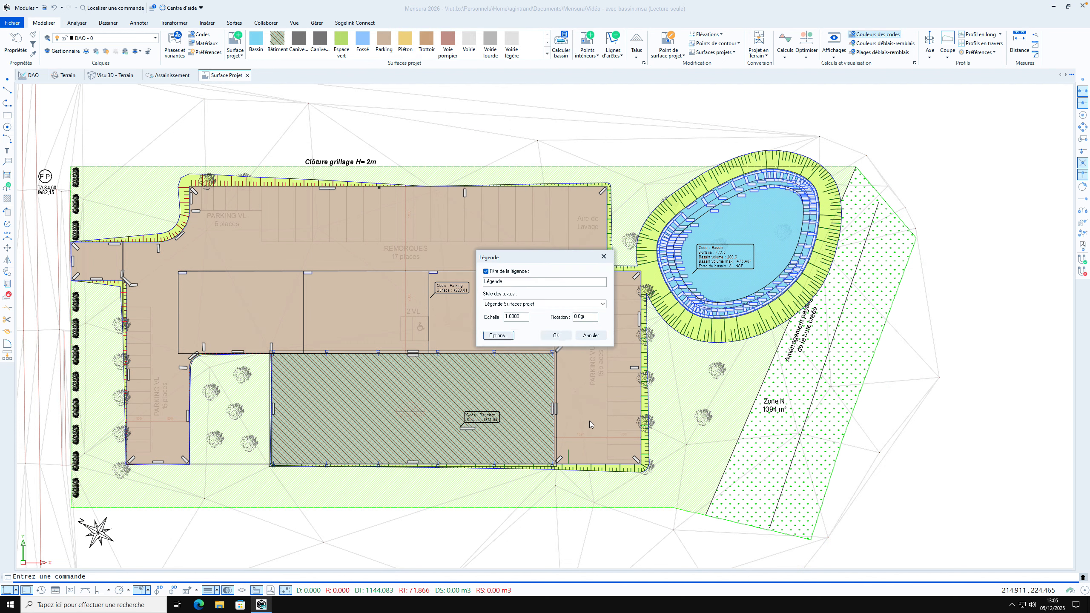
left_click(556, 336)
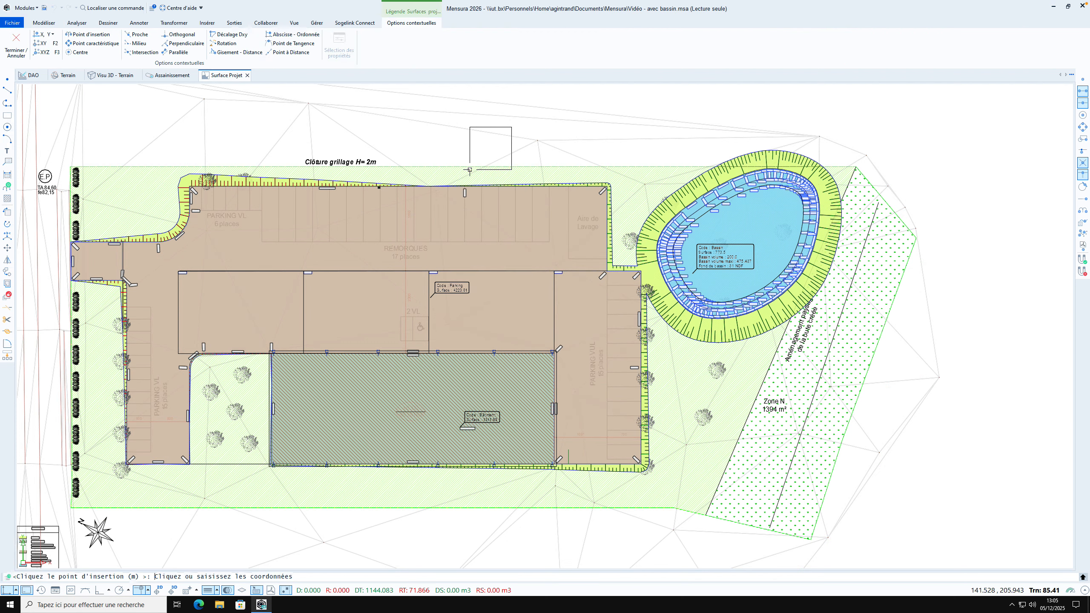
left_click(558, 197)
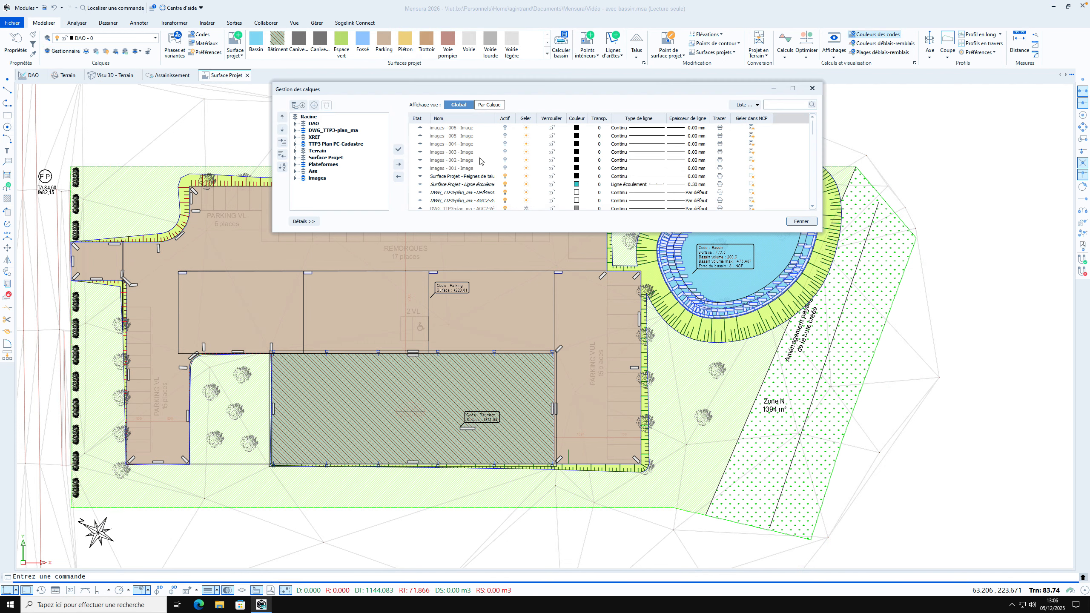
Look through the layer list down to the Surface Projet text layers and close the layer manager
scroll(455, 176, "down", 3)
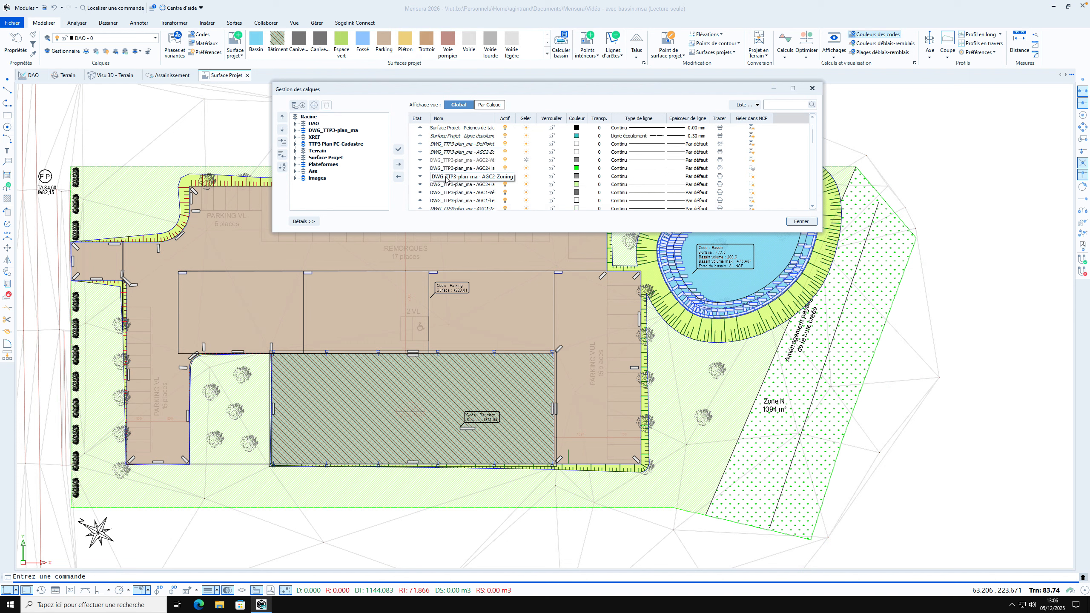
scroll(446, 181, "down", 5)
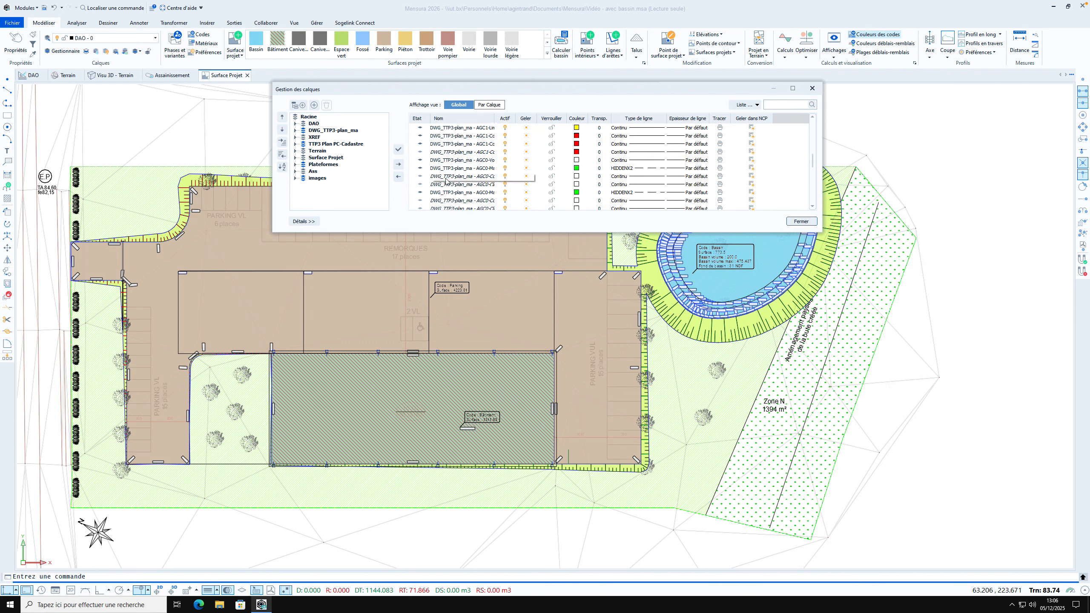
scroll(446, 183, "down", 1)
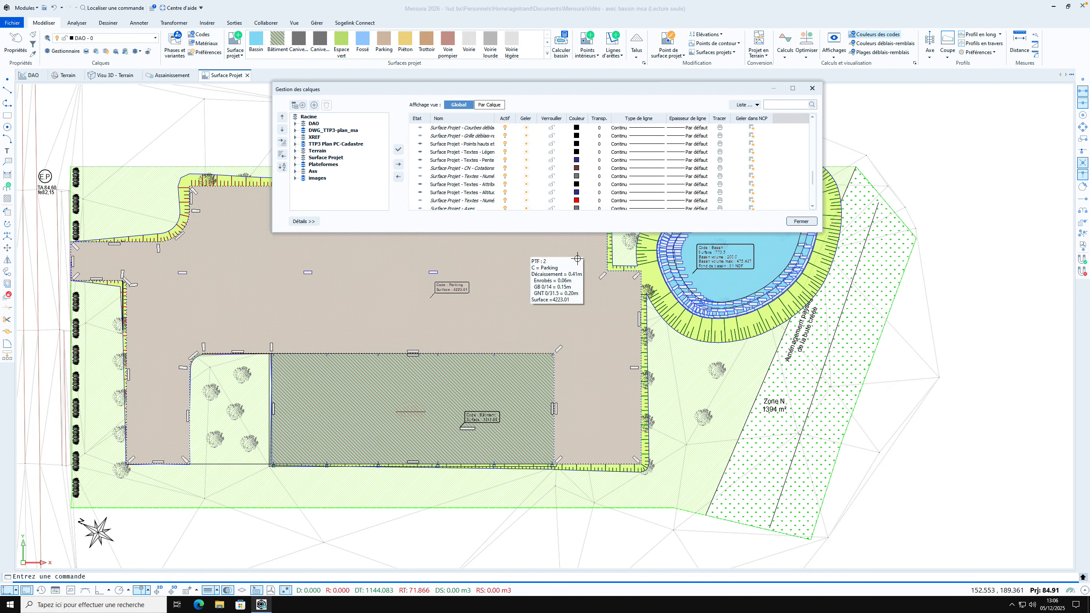
left_click(801, 222)
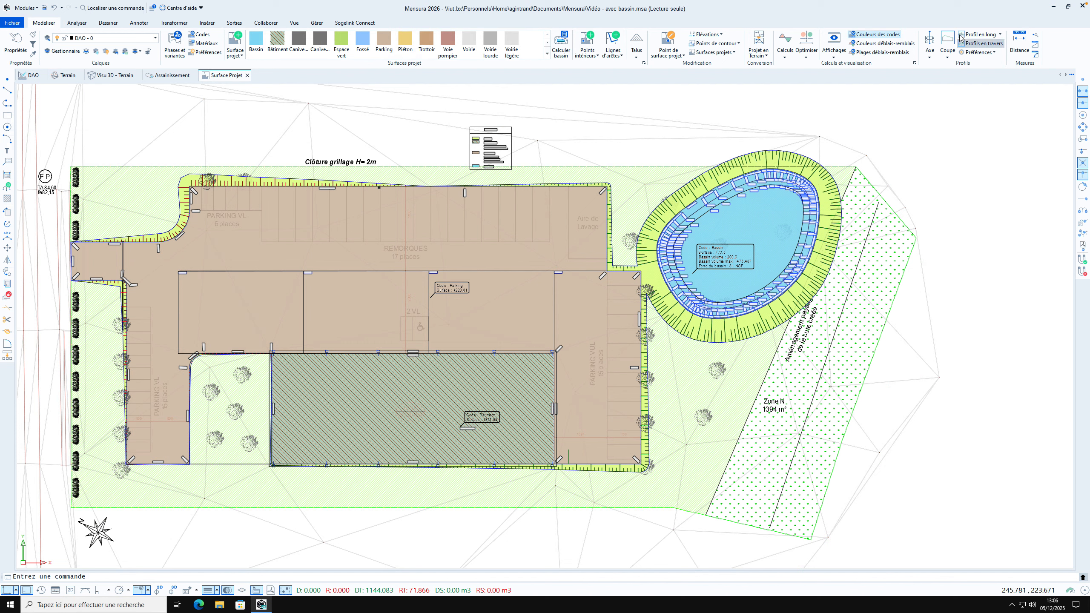
Cut a horizontal section through the basin, from the planted strip east of it to the edge of the parking
left_click(947, 41)
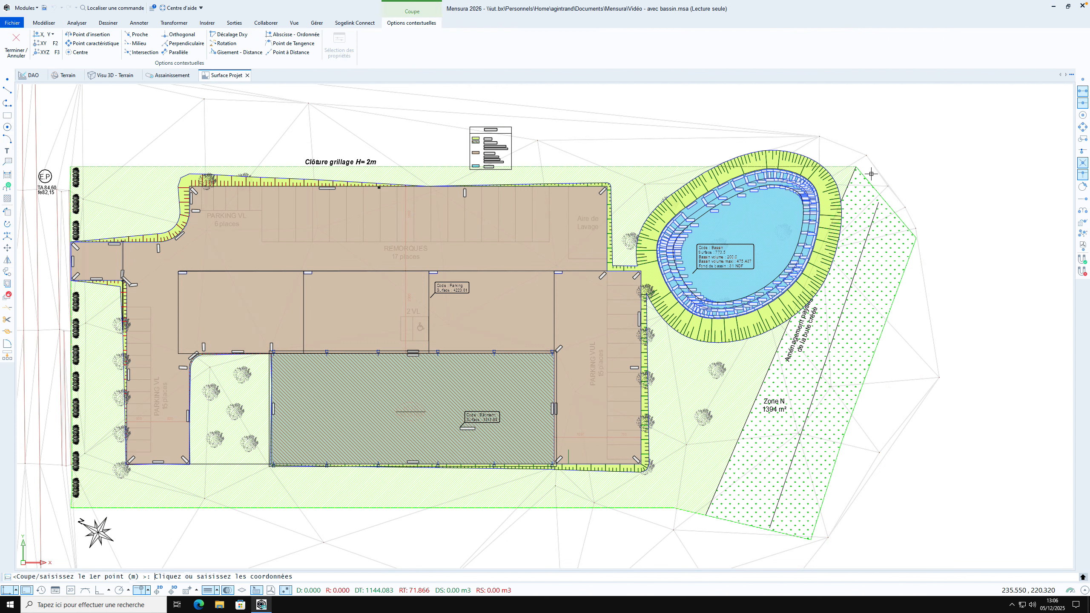
left_click(858, 225)
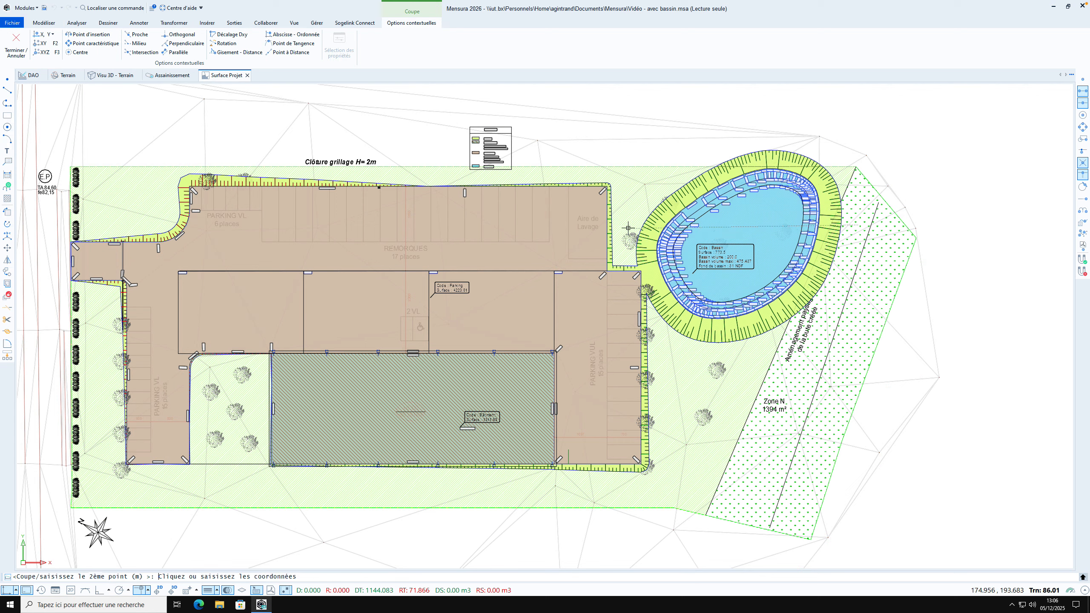
left_click(605, 224)
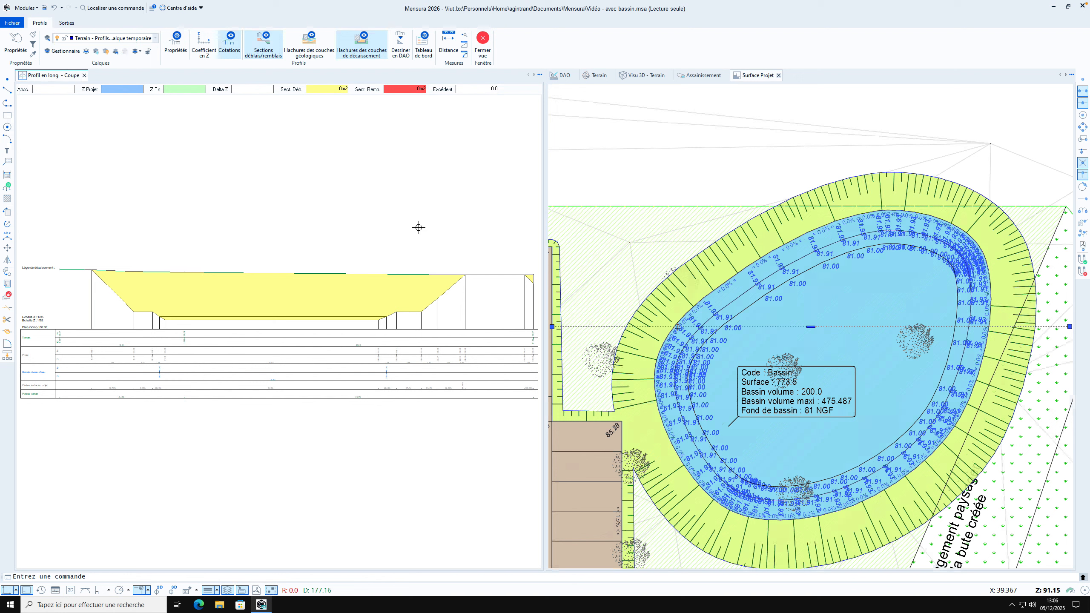
Hide the dimension annotations in the basin's section profile
right_click(253, 357)
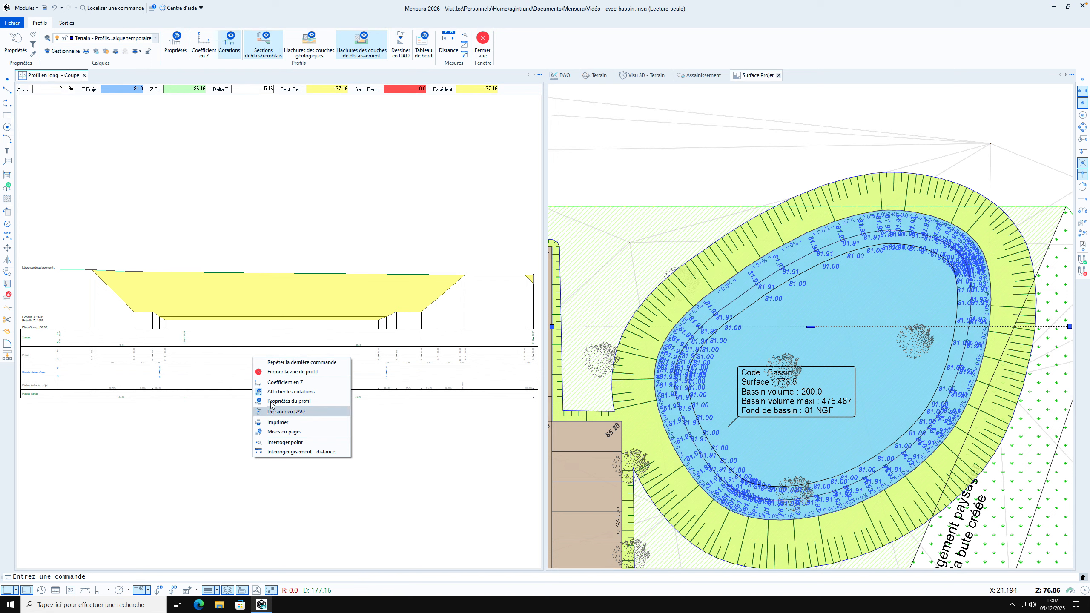
left_click(284, 395)
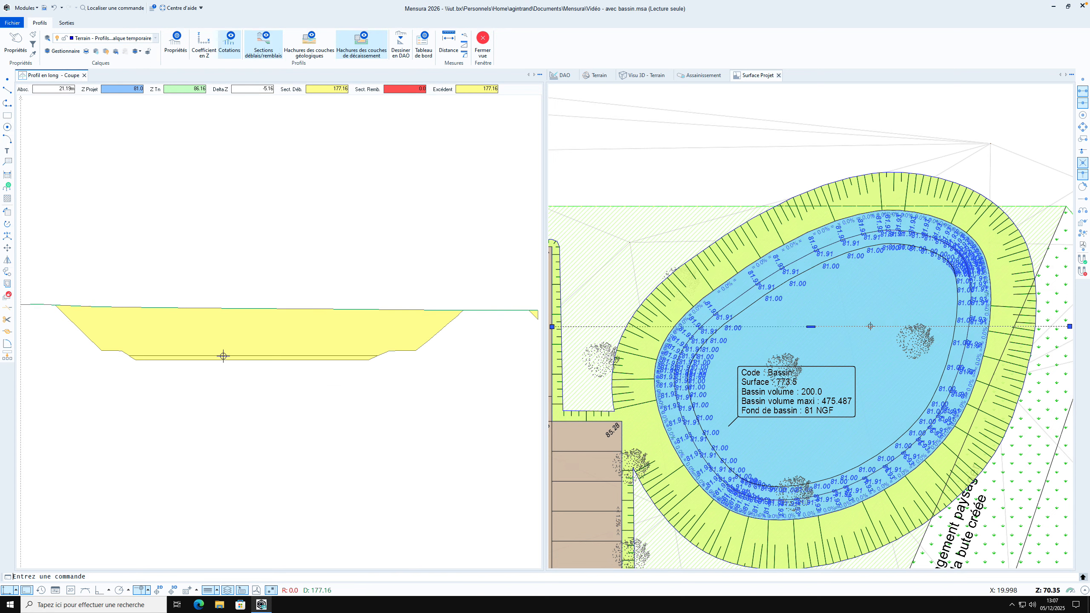
Show the dimension annotations in the basin's section profile and review the profile's line and annotation-row settings
right_click(231, 381)
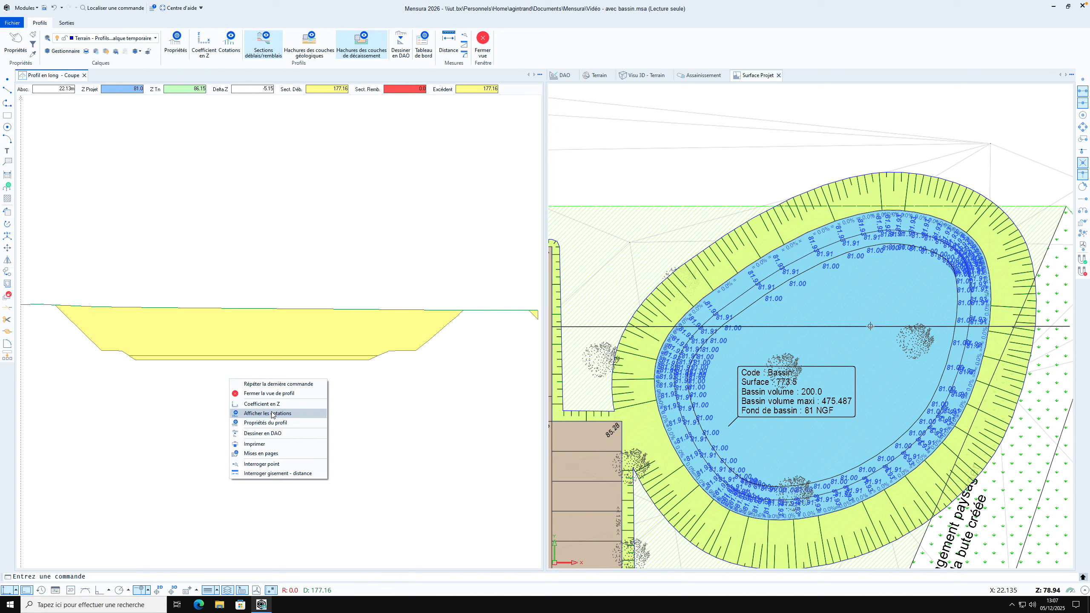
left_click(274, 413)
right_click(233, 350)
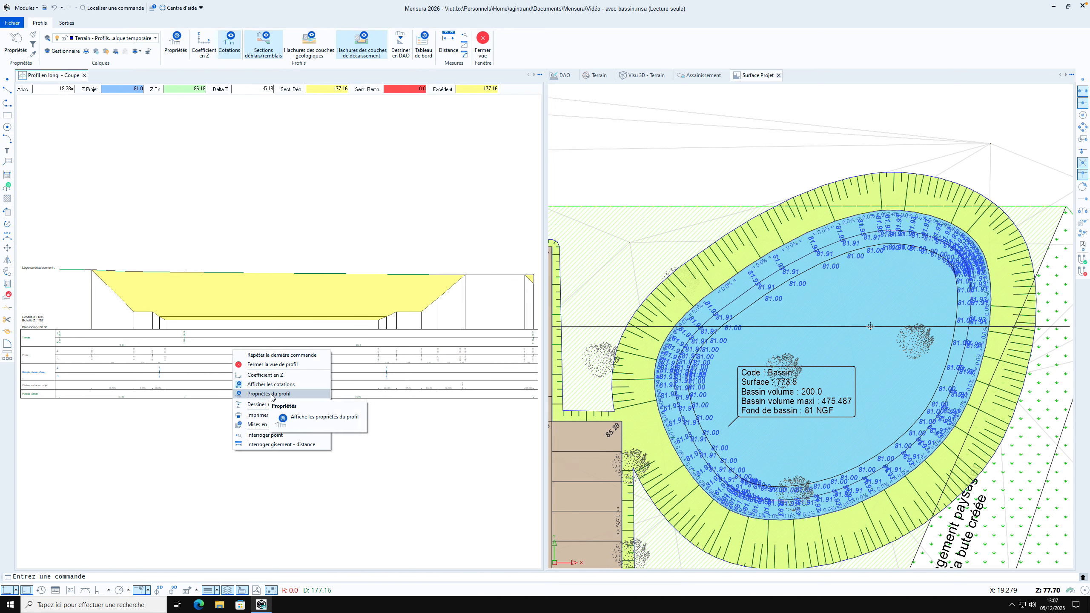
left_click(271, 394)
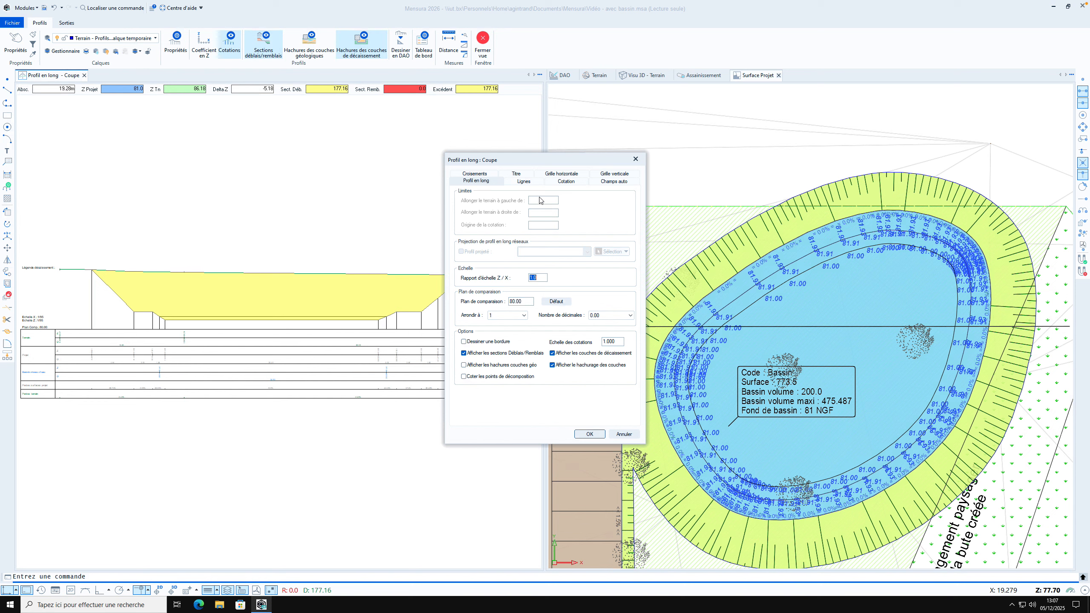
left_click_drag(535, 160, 330, 160)
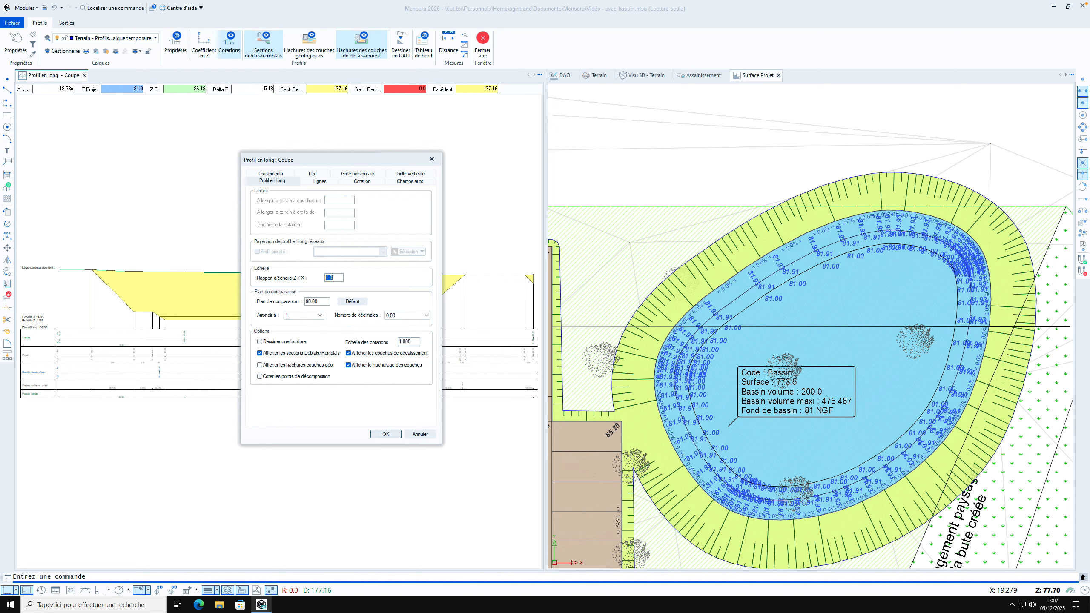
left_click(329, 183)
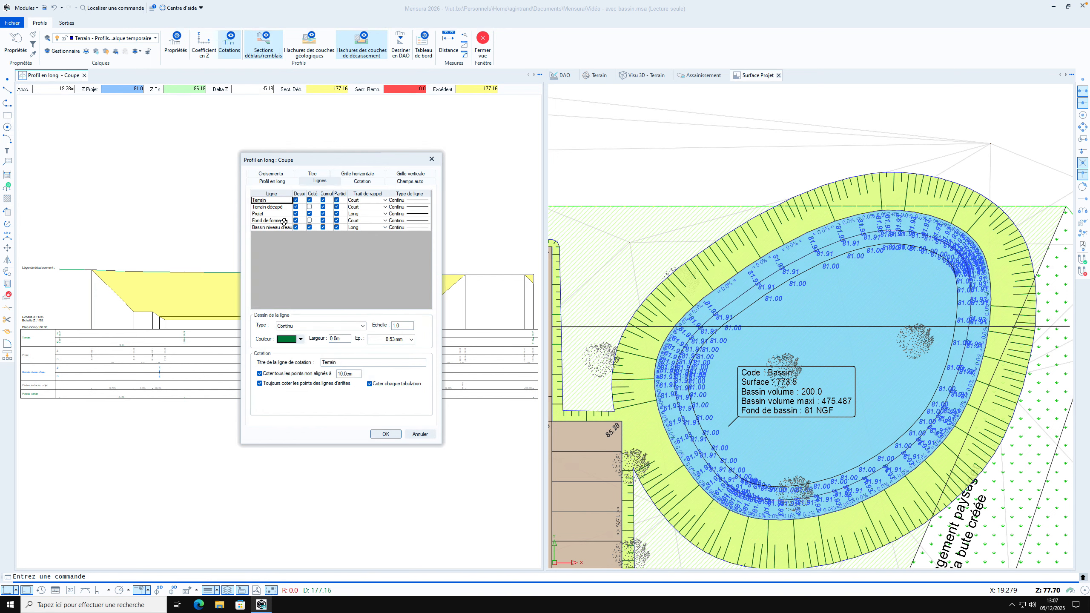
left_click(363, 182)
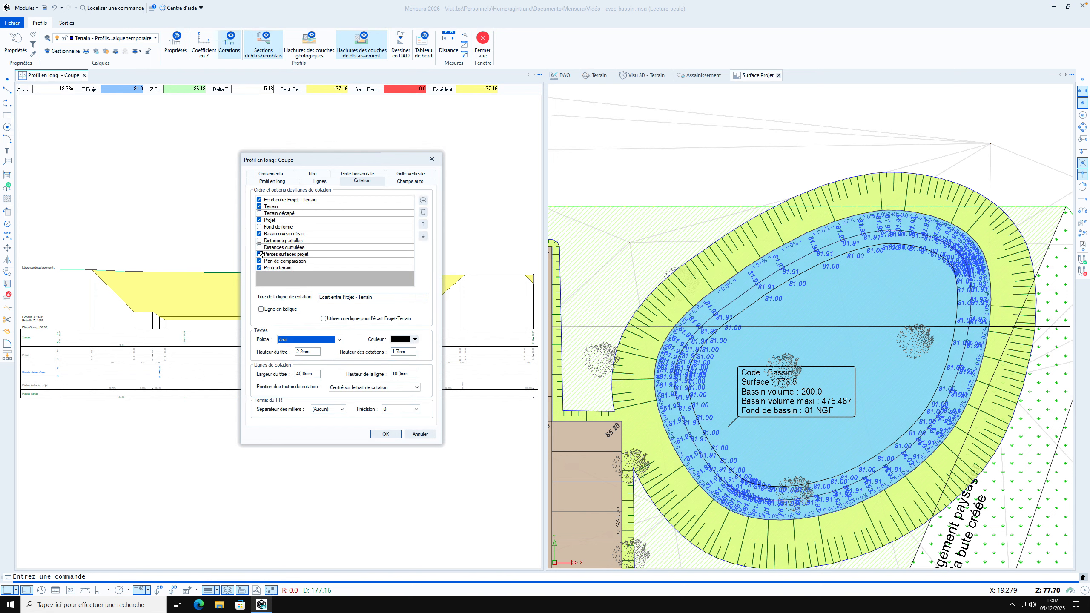
left_click(260, 213)
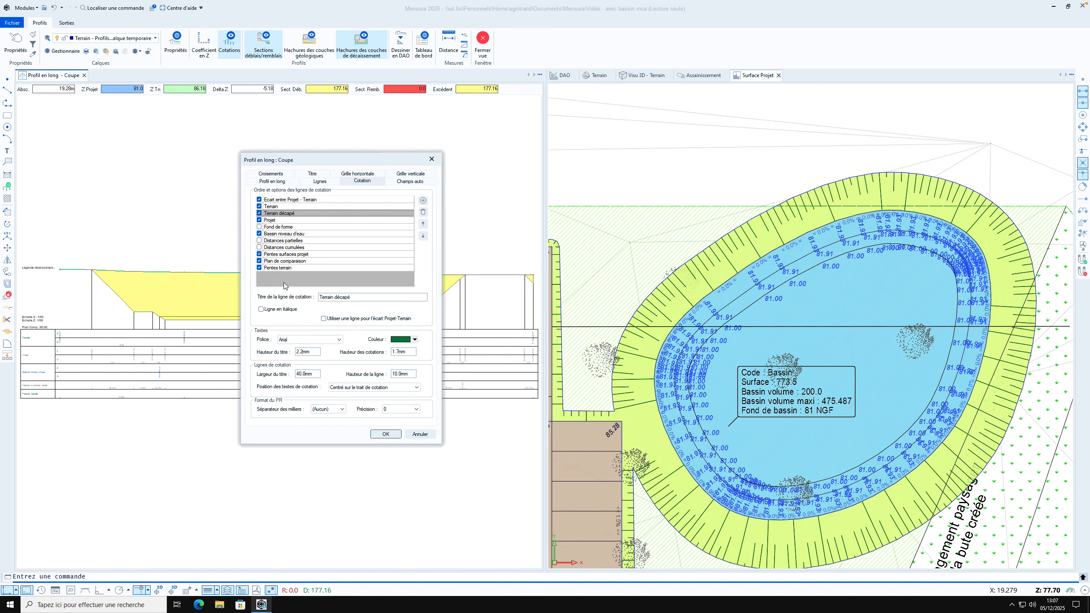
left_click(260, 213)
Turn on the main and secondary horizontal grid lines of the section profile, leaving its title hidden
left_click(311, 174)
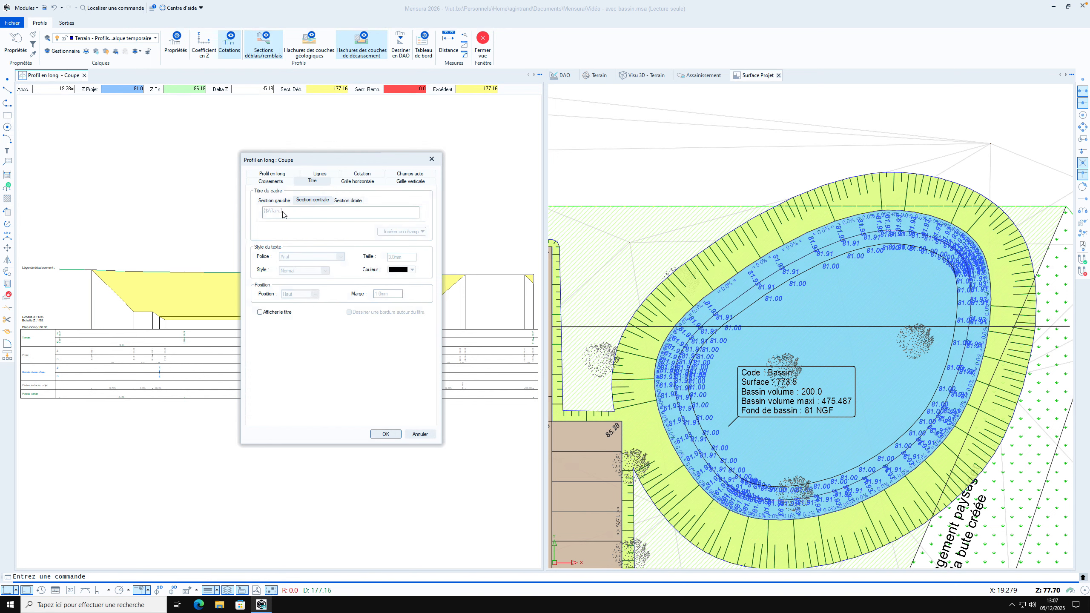
left_click(268, 313)
left_click(268, 313)
left_click(358, 181)
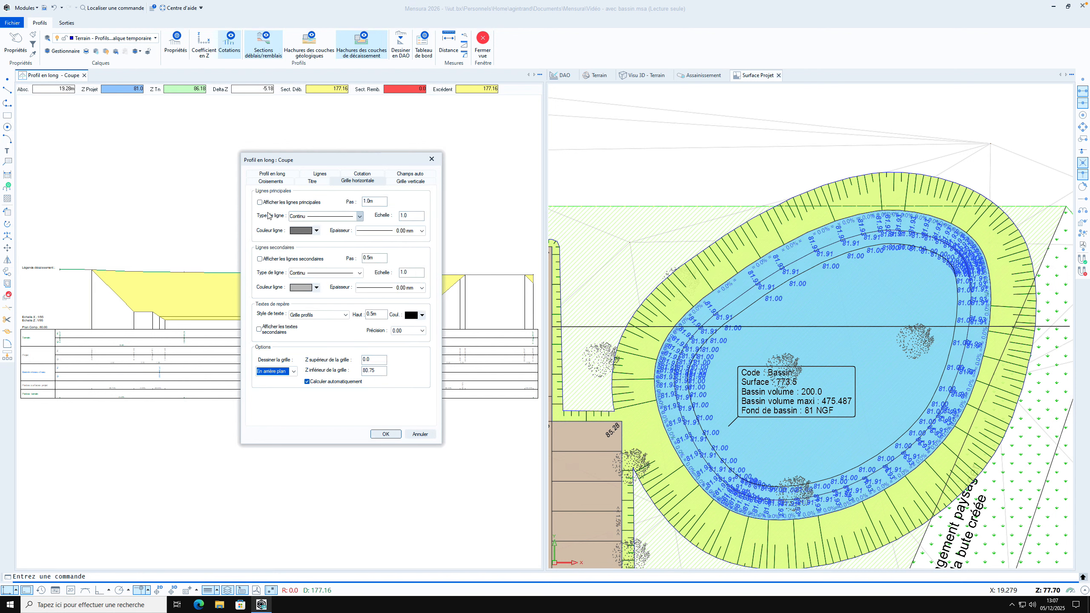
left_click(266, 203)
left_click(260, 259)
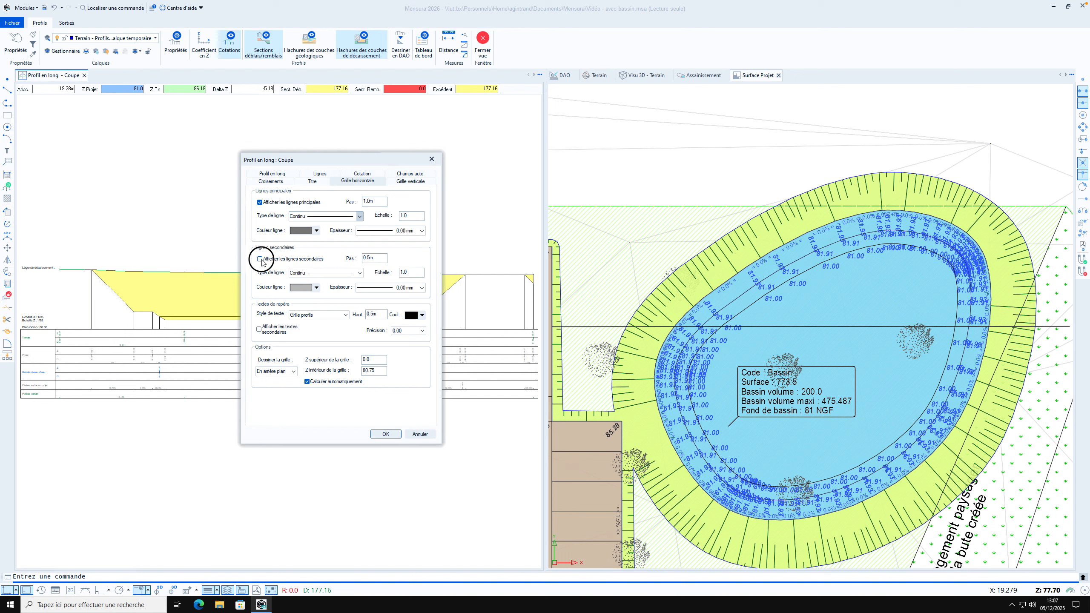
left_click(385, 434)
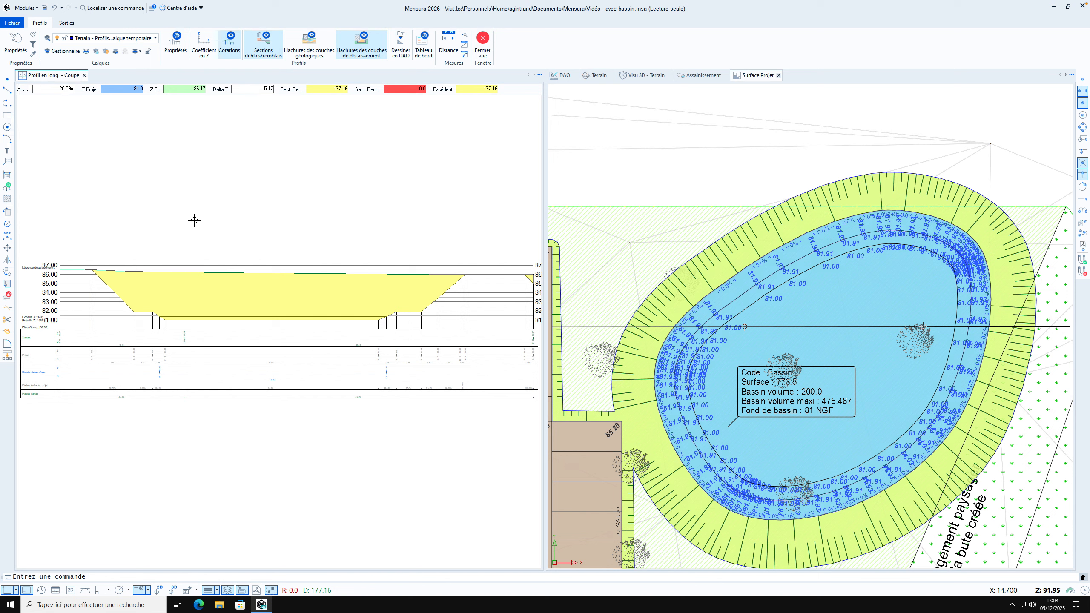
left_click(181, 48)
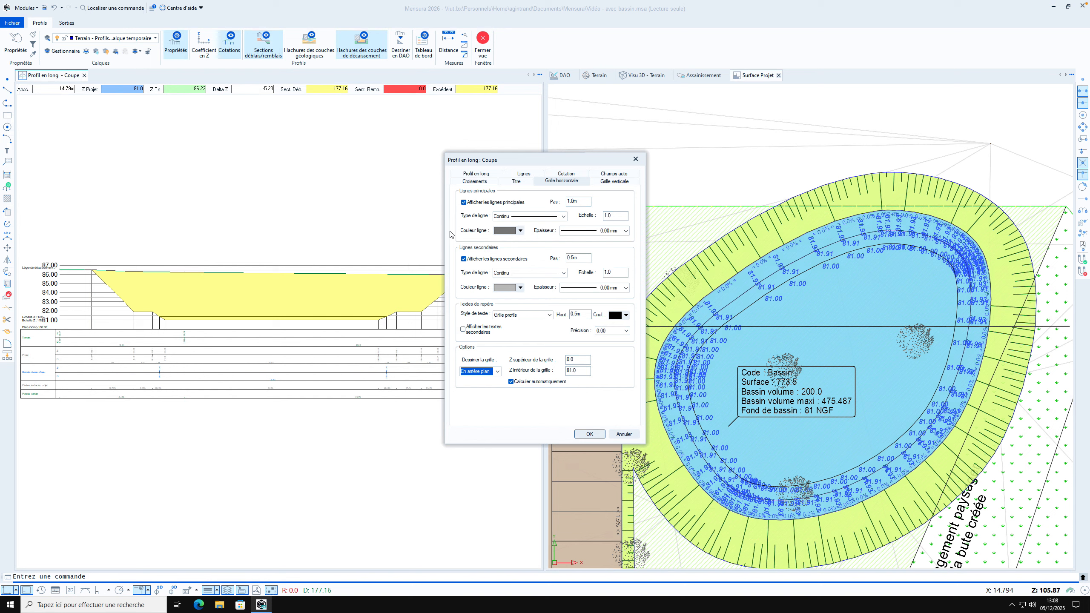
left_click(638, 160)
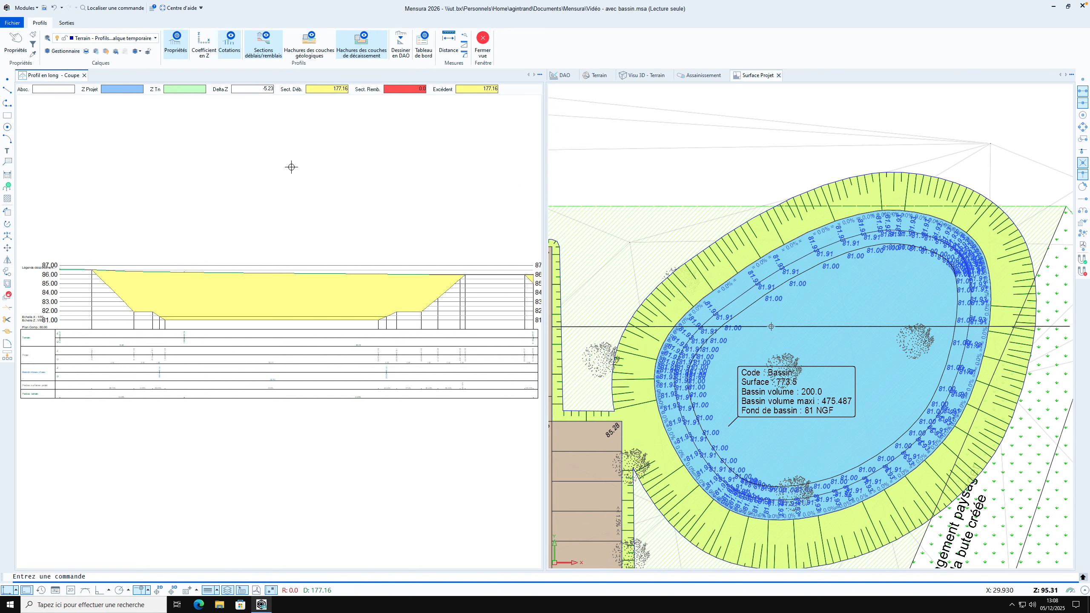
Add a new page layout for the section profile and choose the custom PostScript paper size for its printer
right_click(221, 206)
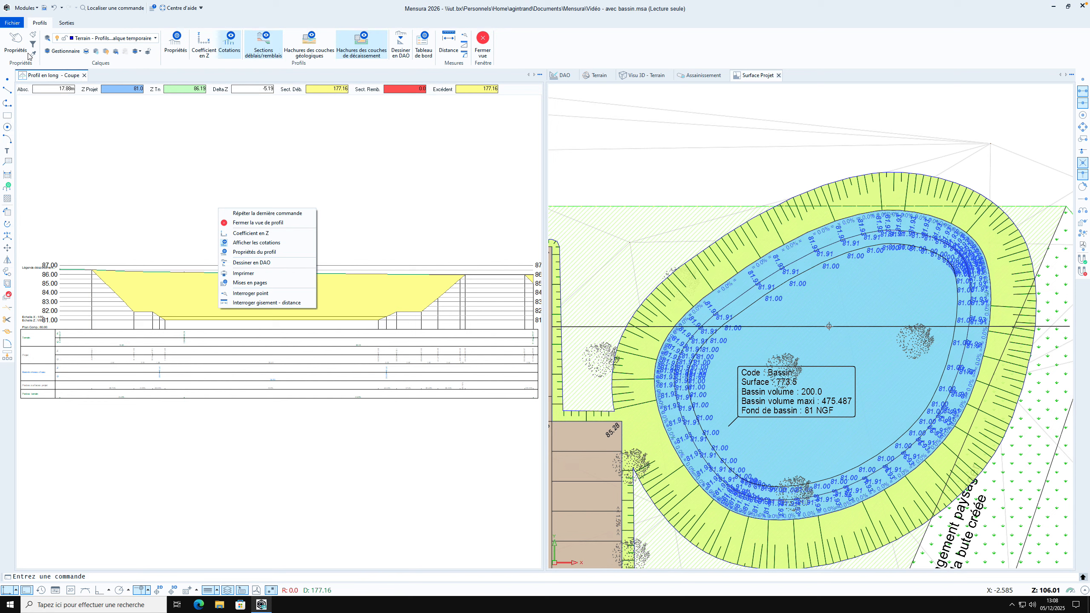
left_click(262, 285)
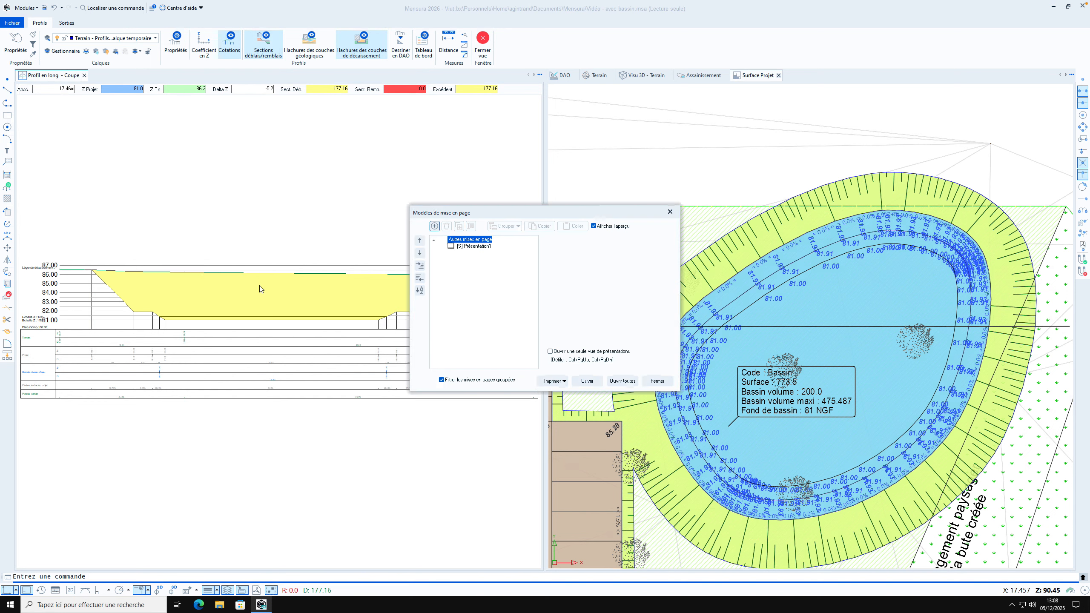
left_click(435, 226)
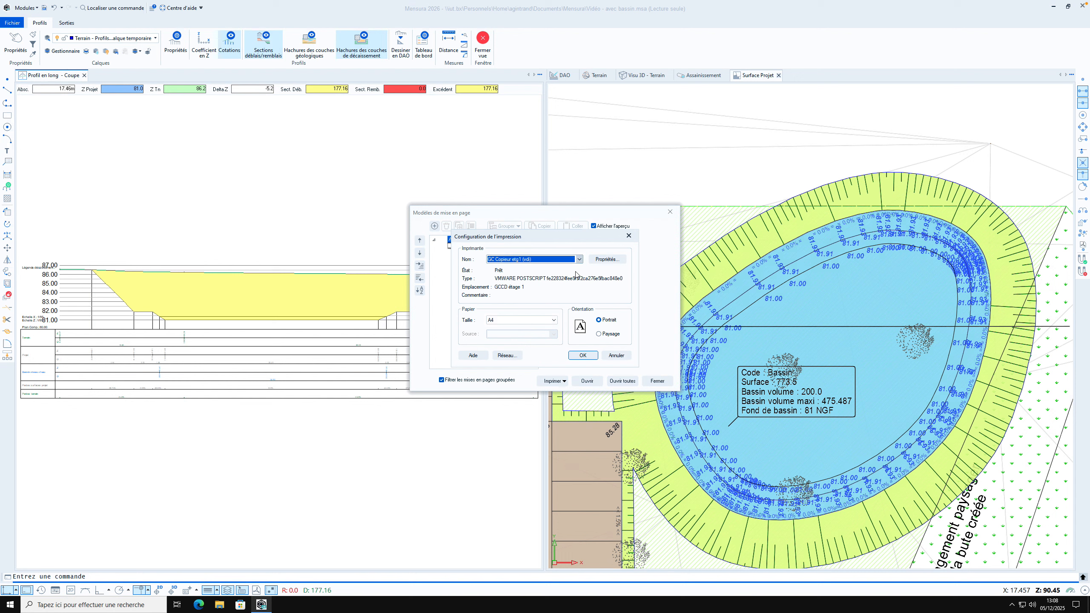
left_click(554, 321)
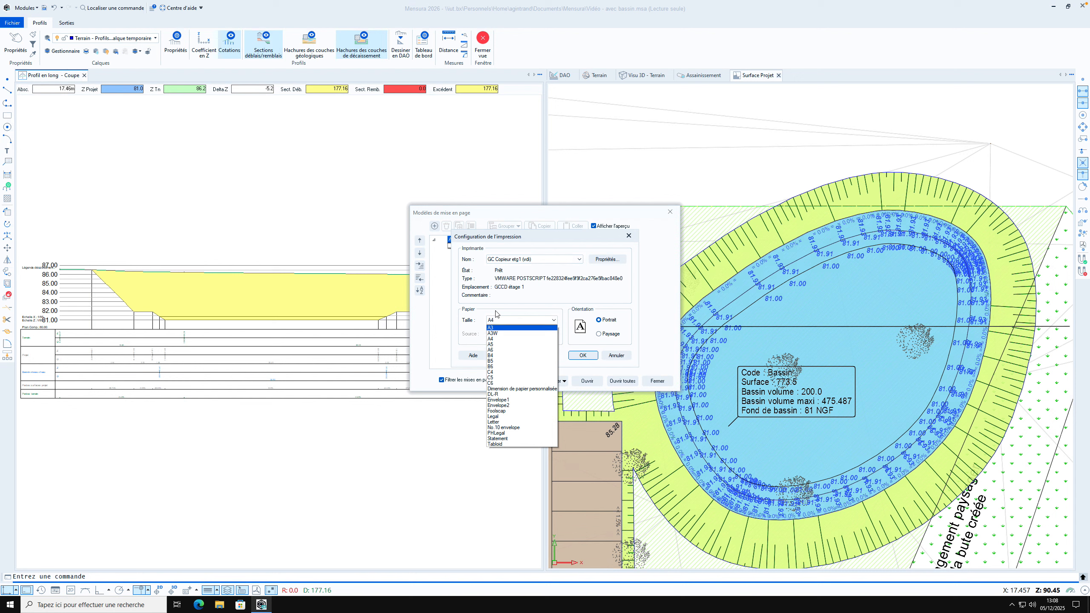
left_click(526, 391)
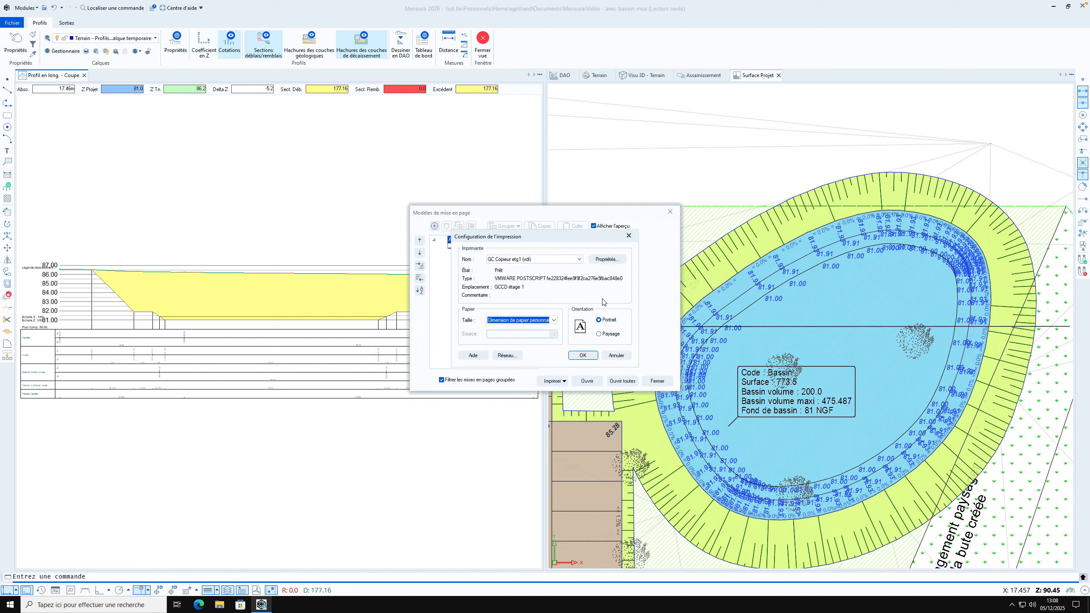
Try to set the printer's custom PostScript page to 340 mm wide and 55 mm high, and accept the printer properties
left_click(617, 259)
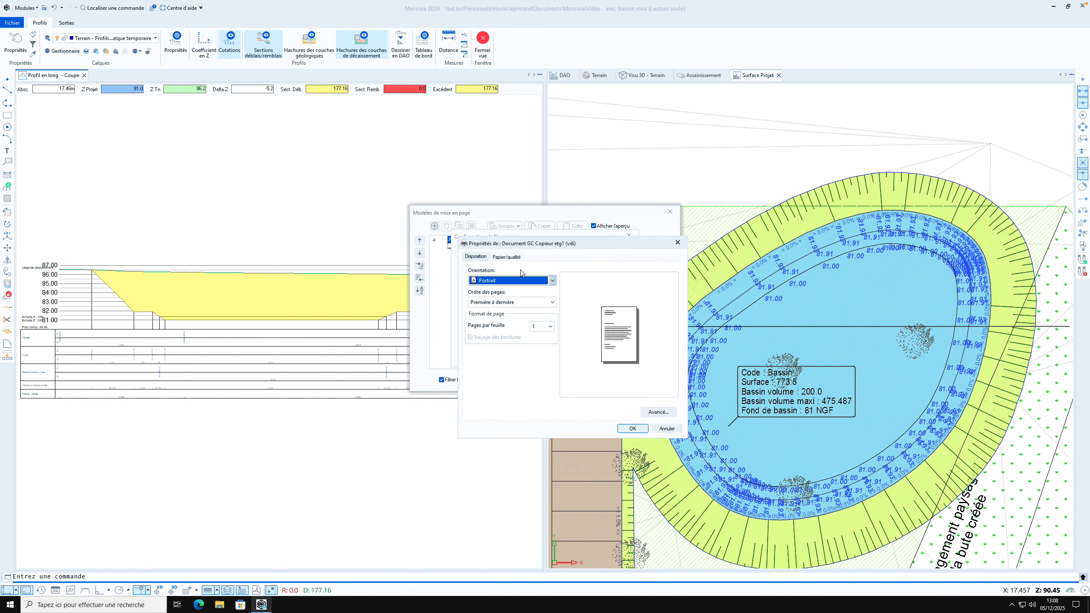
left_click(511, 258)
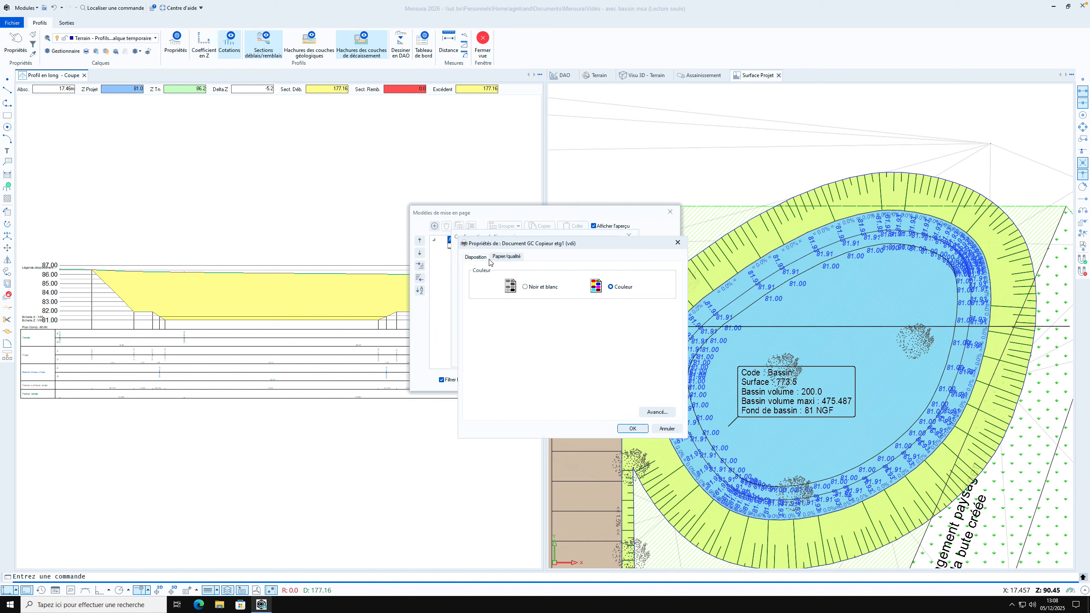
left_click(477, 257)
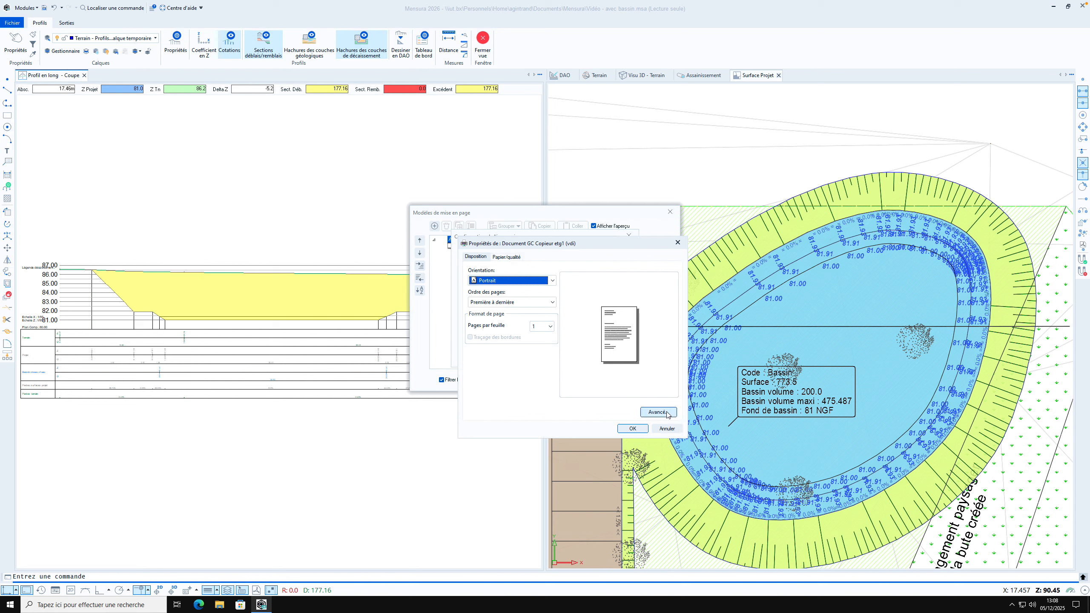
left_click(658, 412)
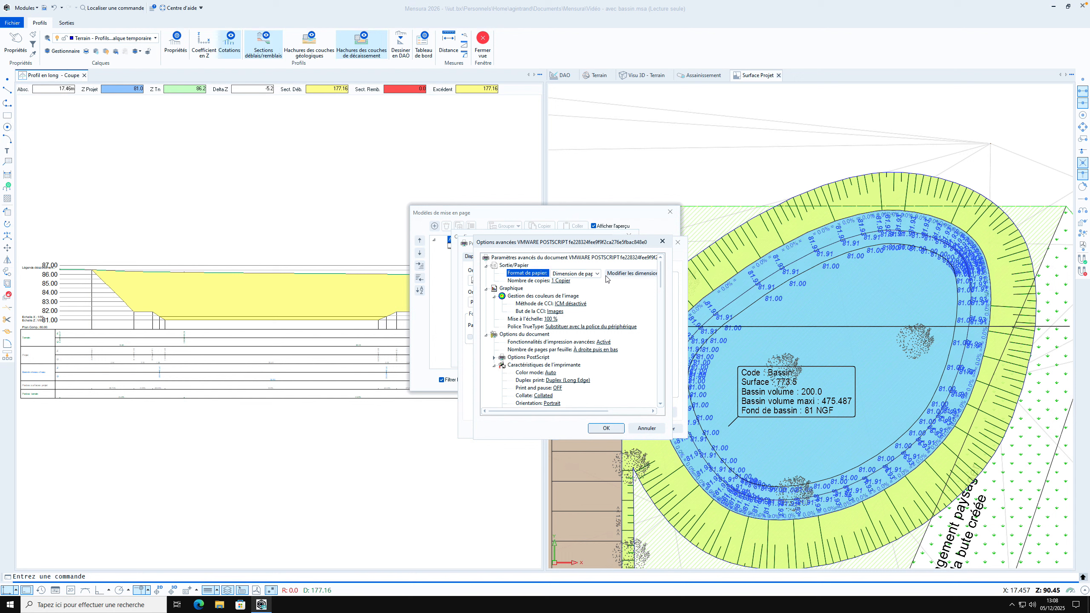
left_click(608, 278)
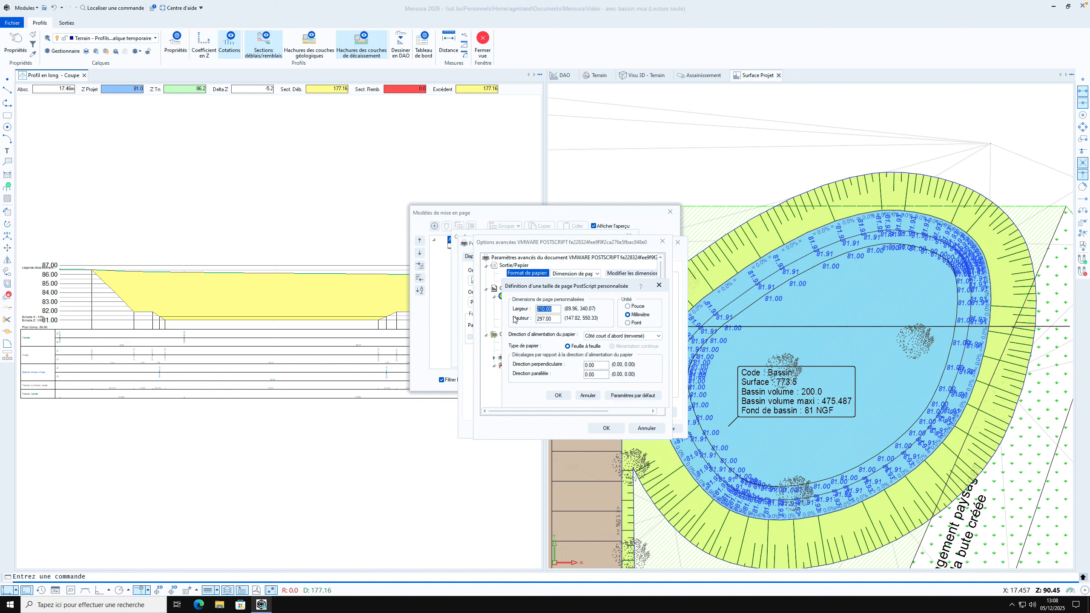
type("340")
key("Tab")
type("55")
left_click(558, 397)
left_click(601, 433)
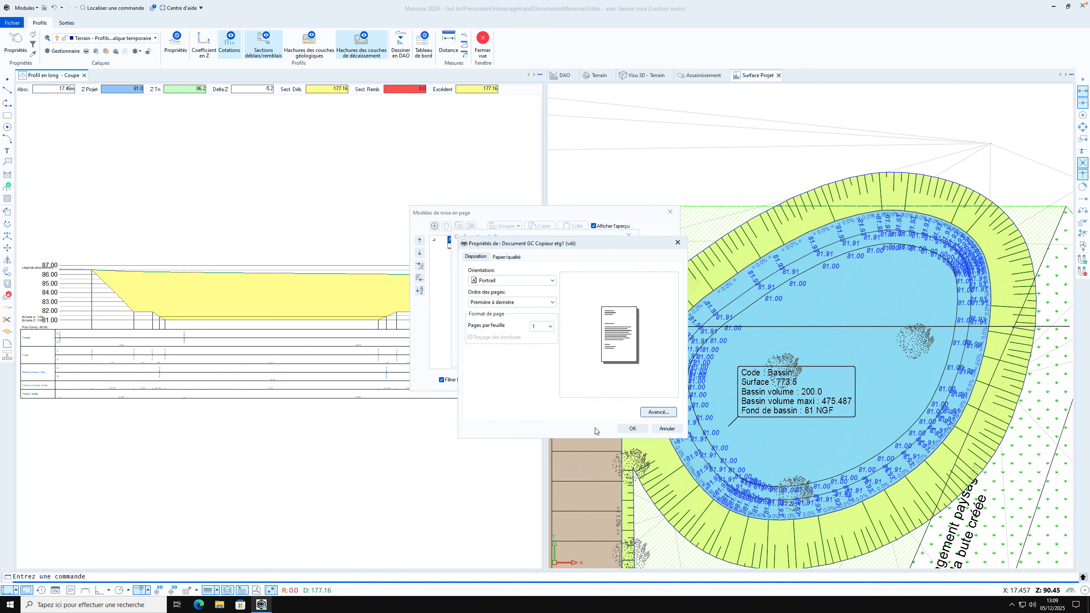
left_click(633, 429)
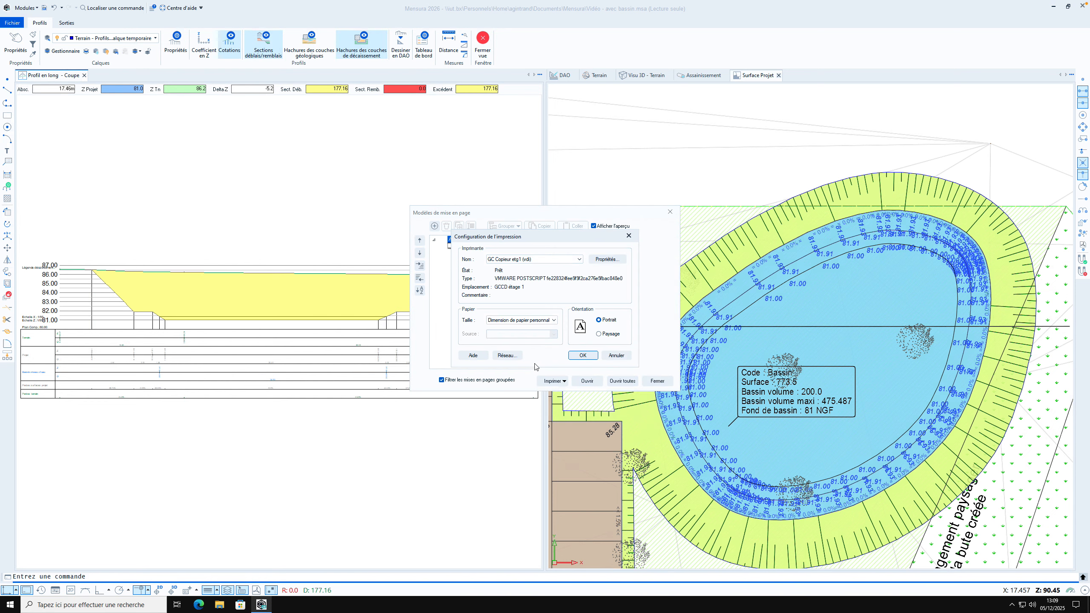
Accept the portrait page setup with 15 mm margins, name the new layout "Coupe" and open it
left_click(584, 356)
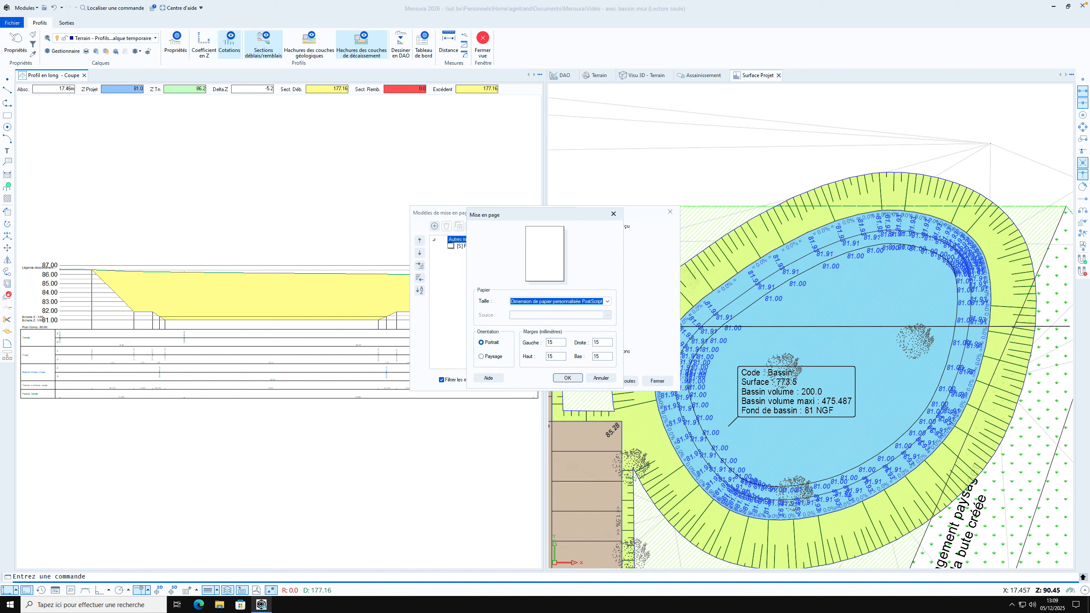
left_click(568, 378)
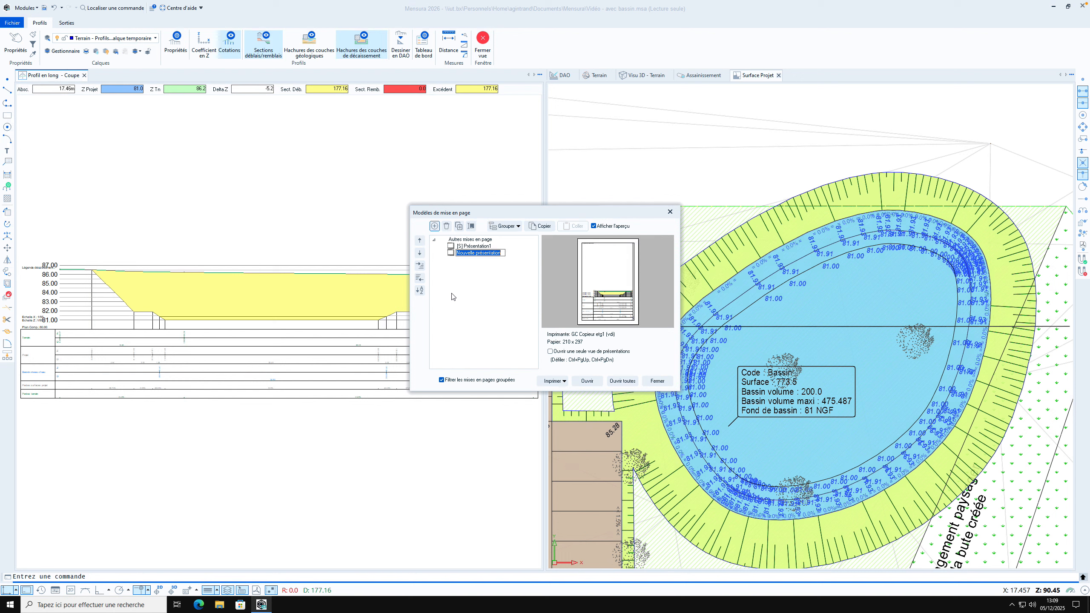
type("Coupe")
left_click(587, 381)
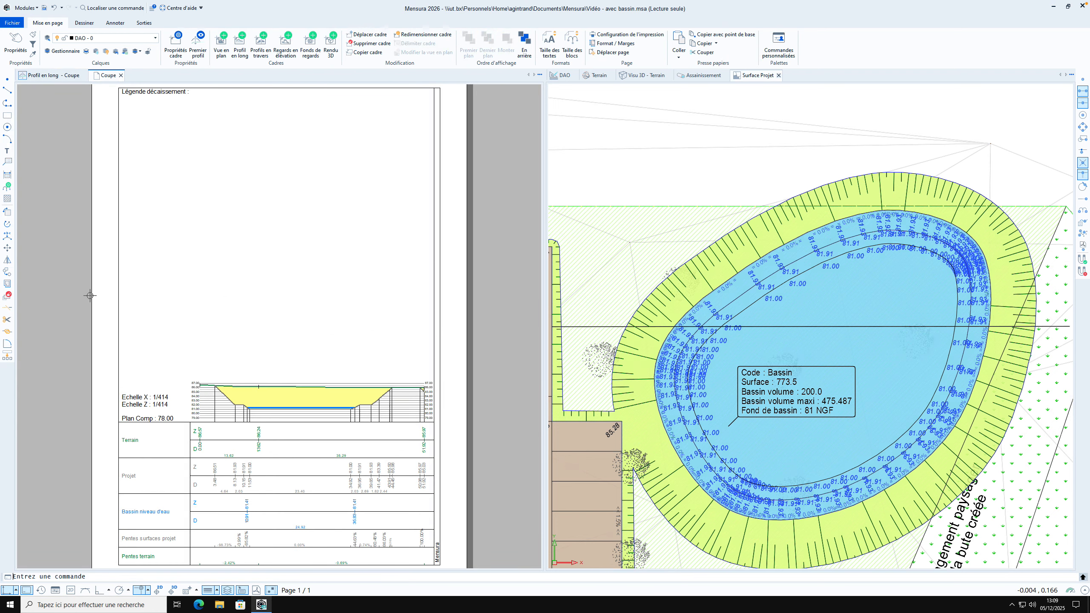
Shrink the section profile's frame by lowering its upper edge to about Y 0.127 m, just above the profile drawing
scroll(171, 279, "down", 2)
scroll(283, 451, "up", 2)
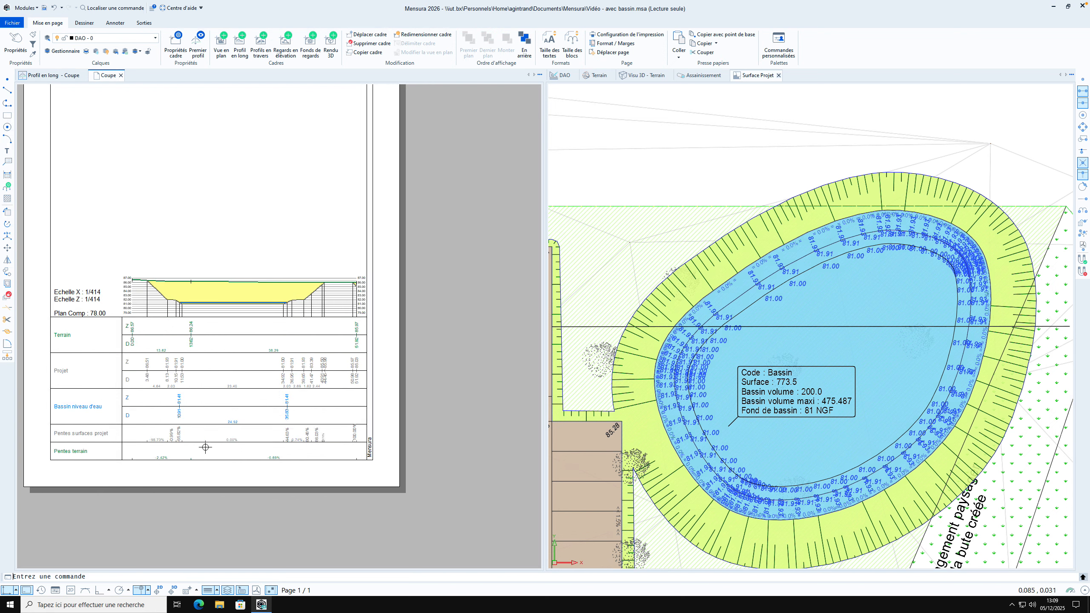
scroll(211, 450, "down", 1)
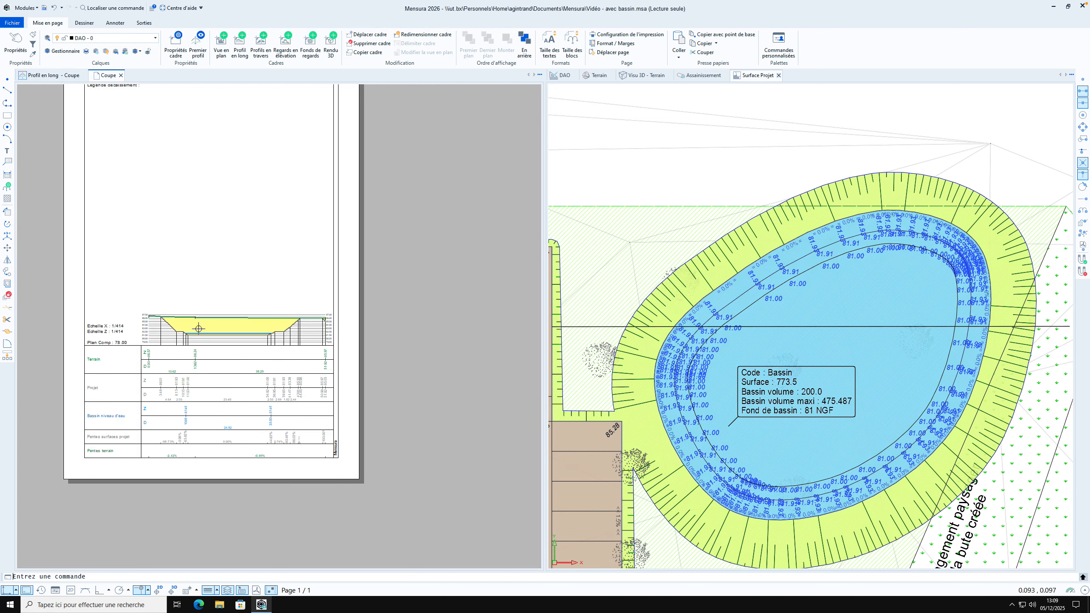
scroll(198, 333, "down", 1)
left_click(271, 137)
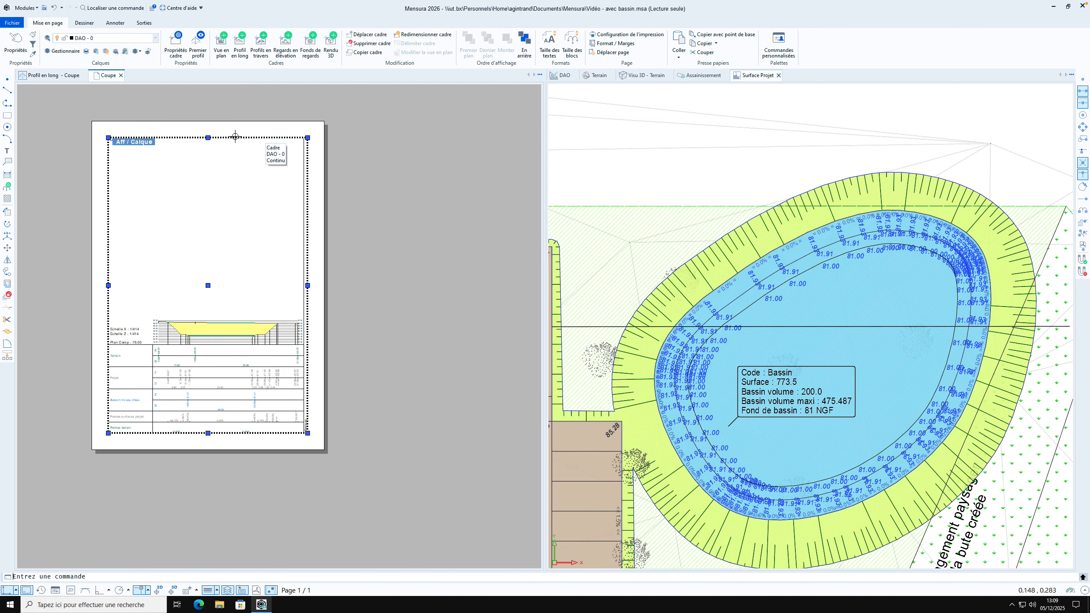
left_click(209, 137)
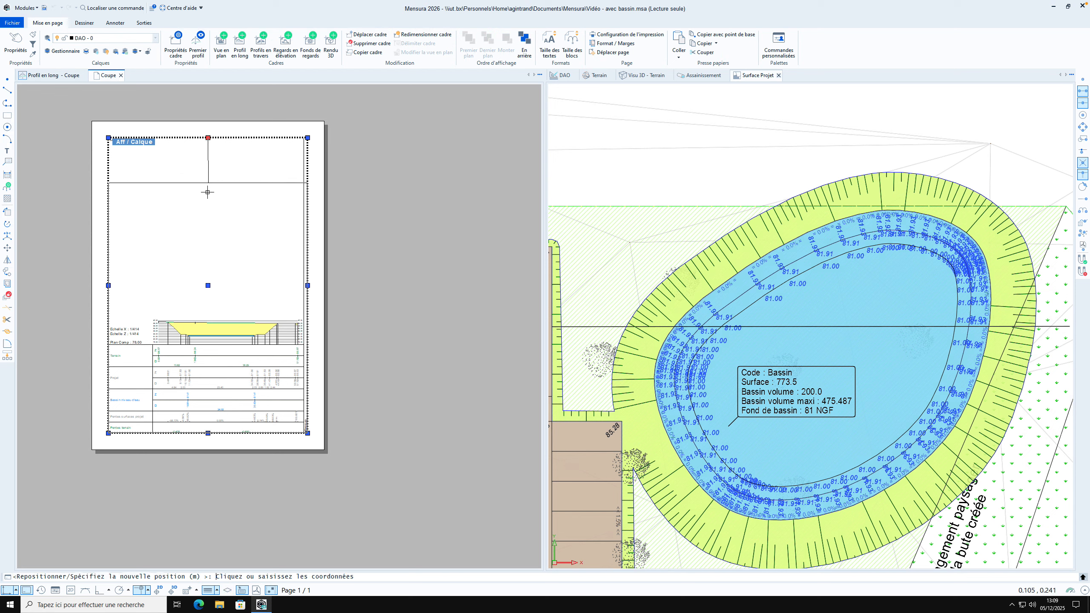
left_click(204, 309)
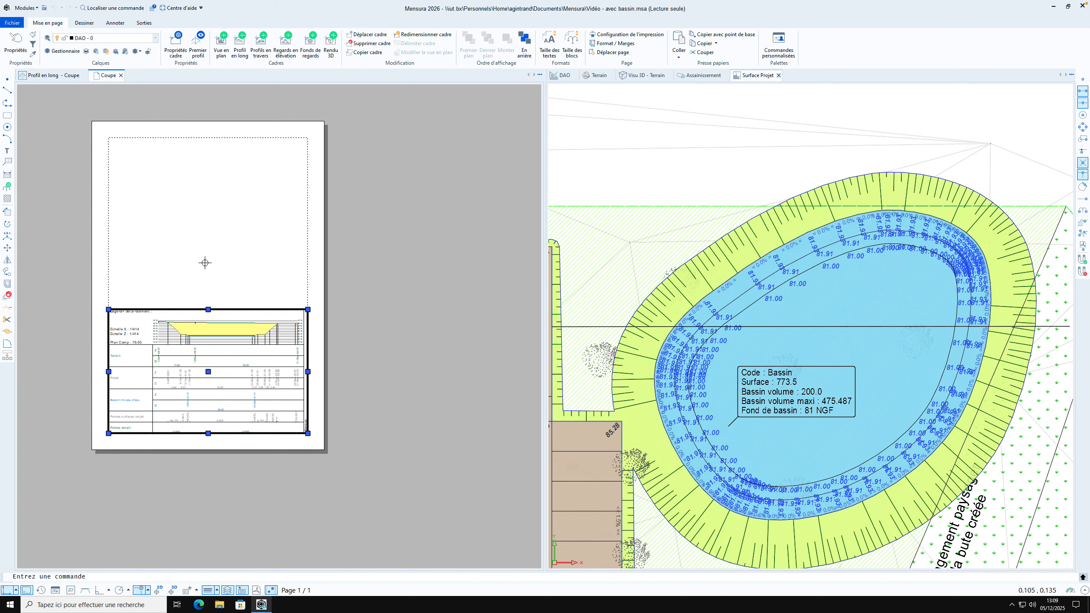
Insert a plan view frame filling the empty printable area above the section profile, showing the Surface Projet view
left_click(218, 50)
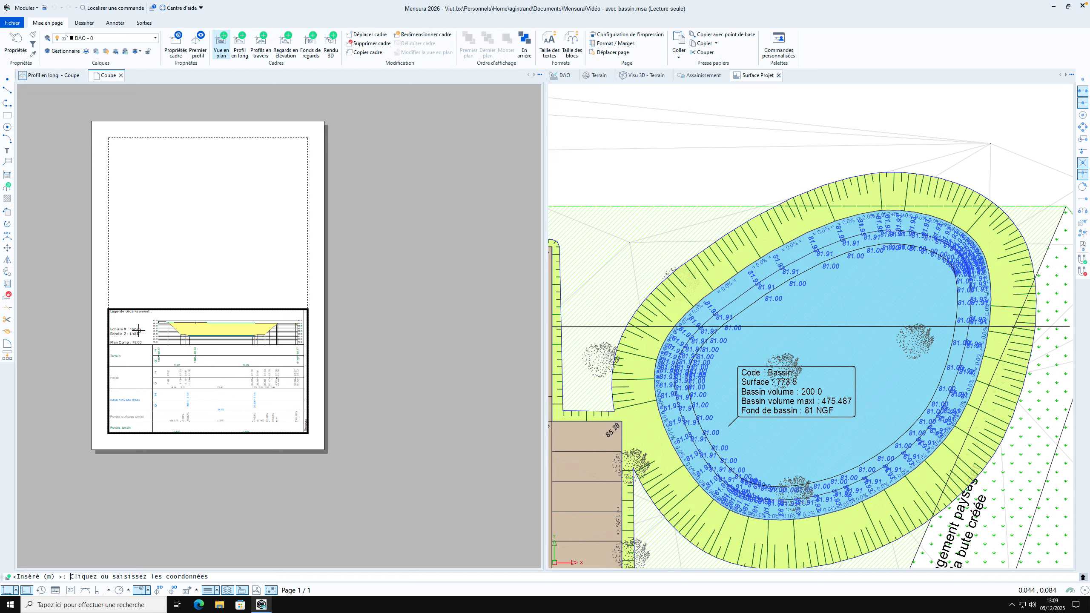
left_click(108, 138)
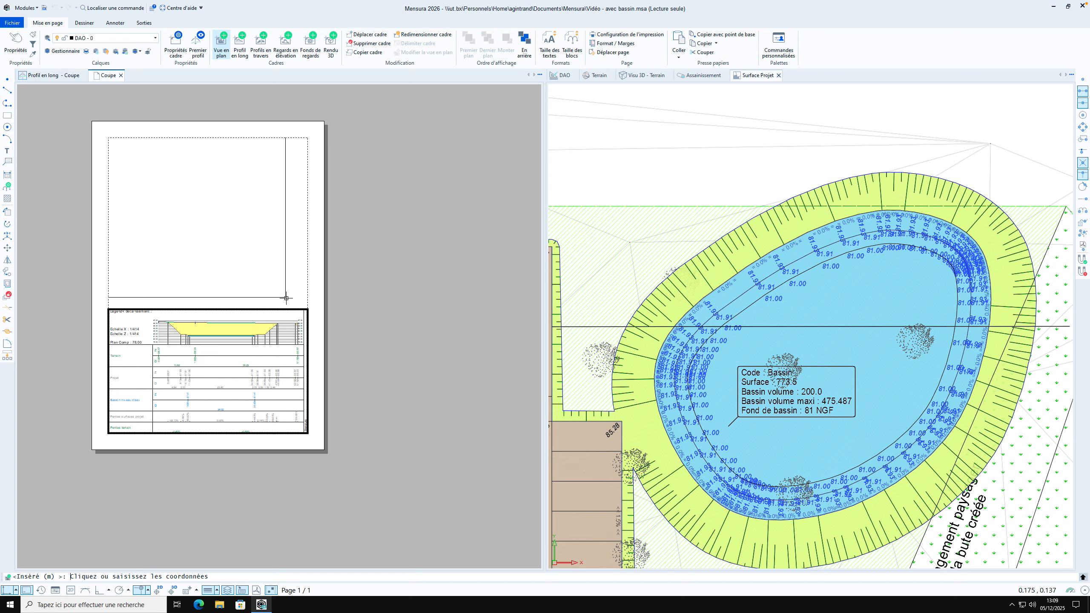
left_click(308, 309)
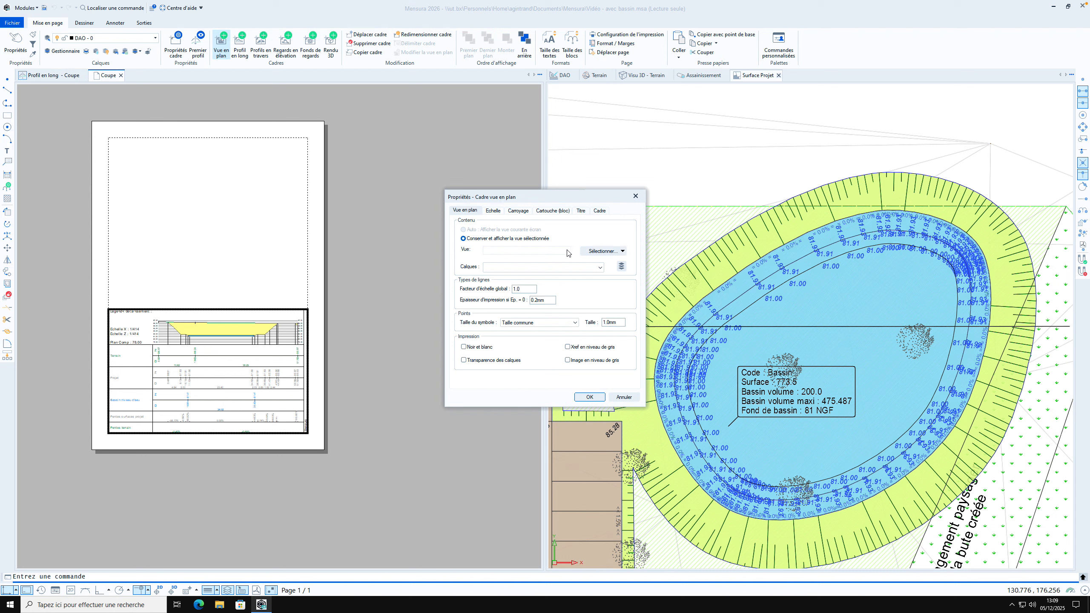
left_click(618, 252)
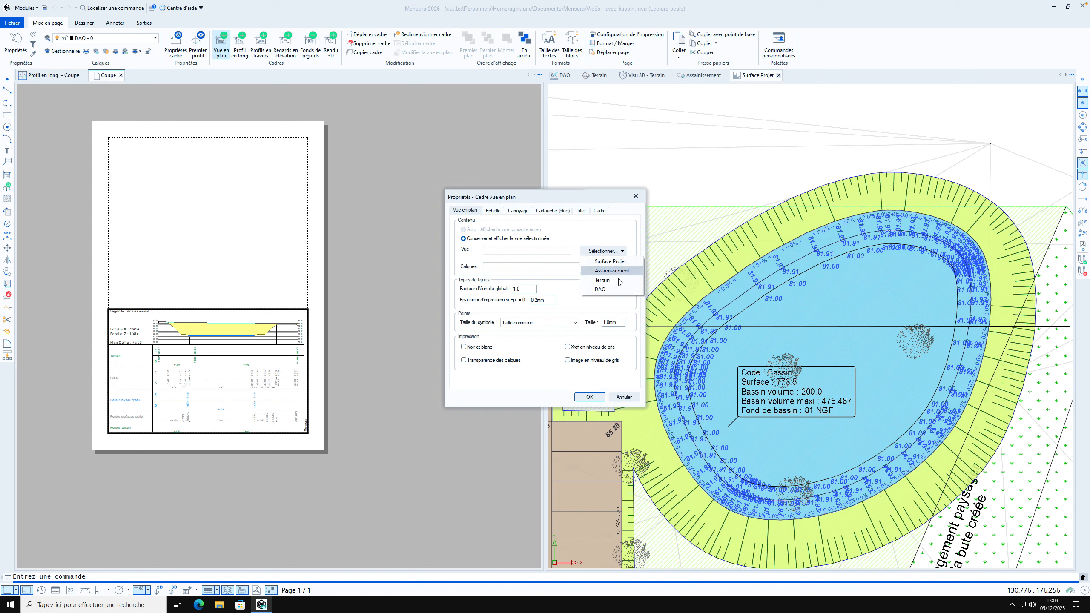
left_click(613, 263)
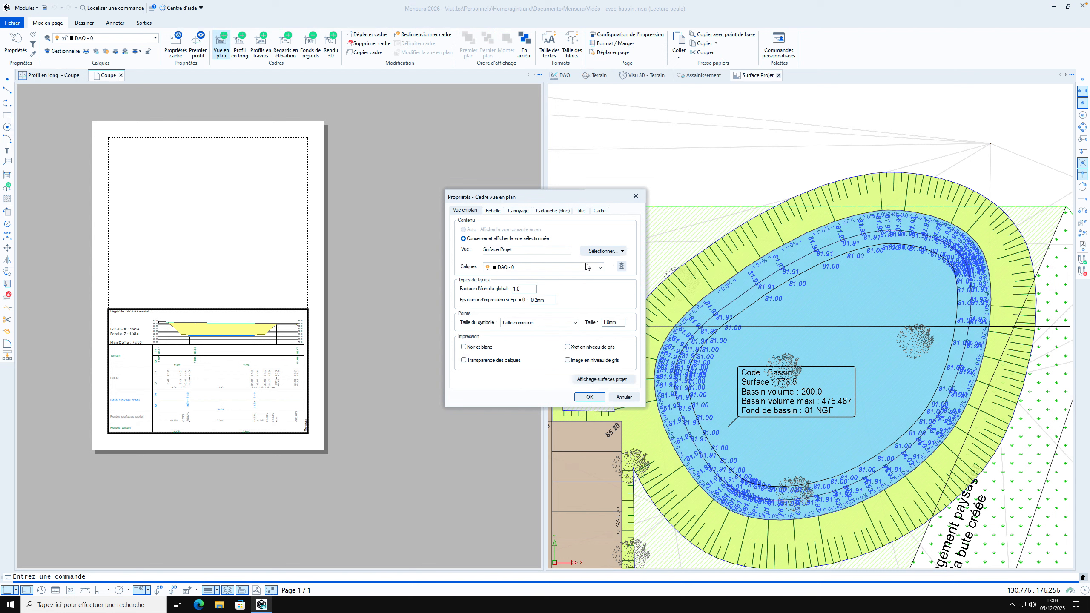
Set the plan view frame's scale to 1/500 and accept its properties without a title block
left_click(493, 211)
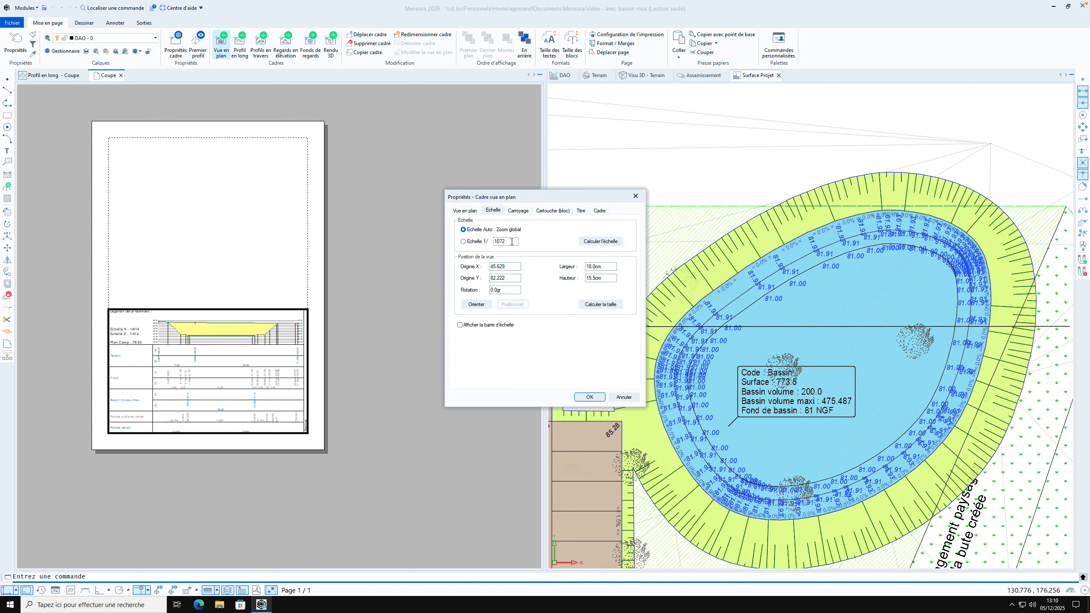
left_click(480, 243)
type("500")
left_click(519, 212)
left_click(553, 211)
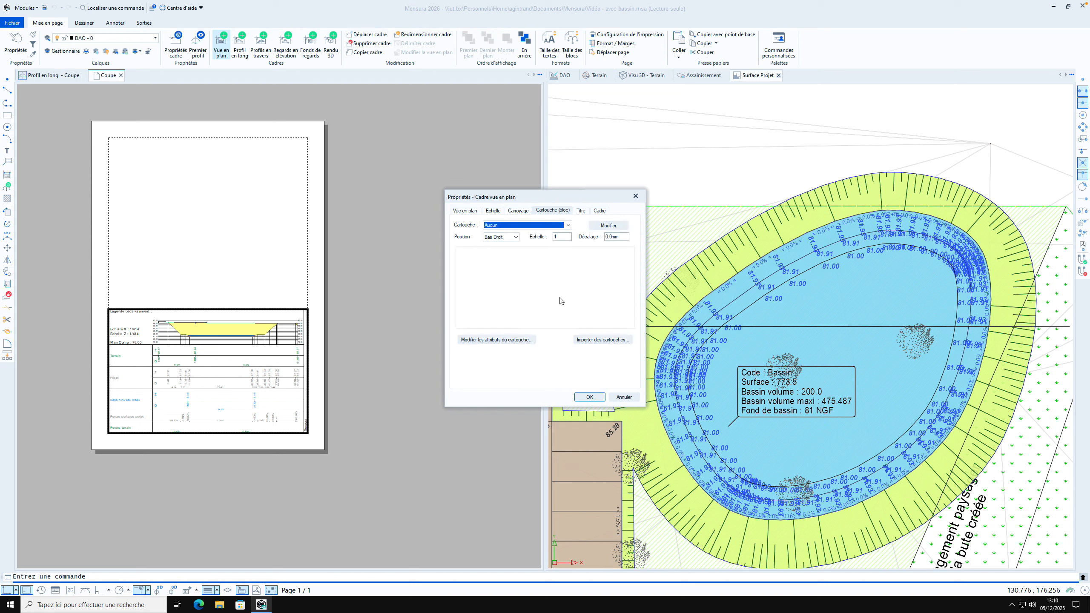
left_click(585, 398)
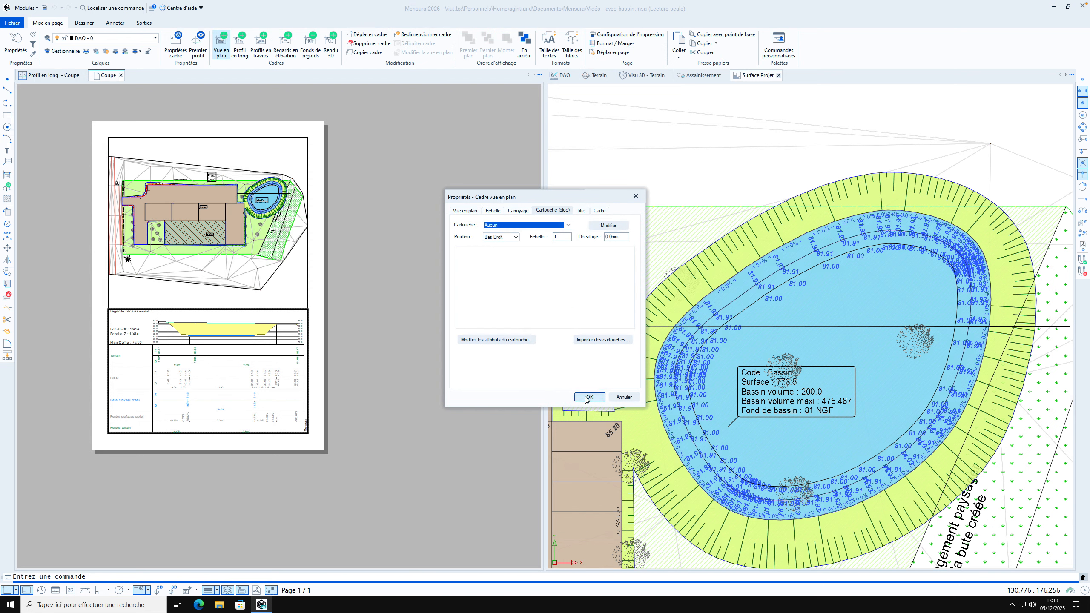
left_click(588, 399)
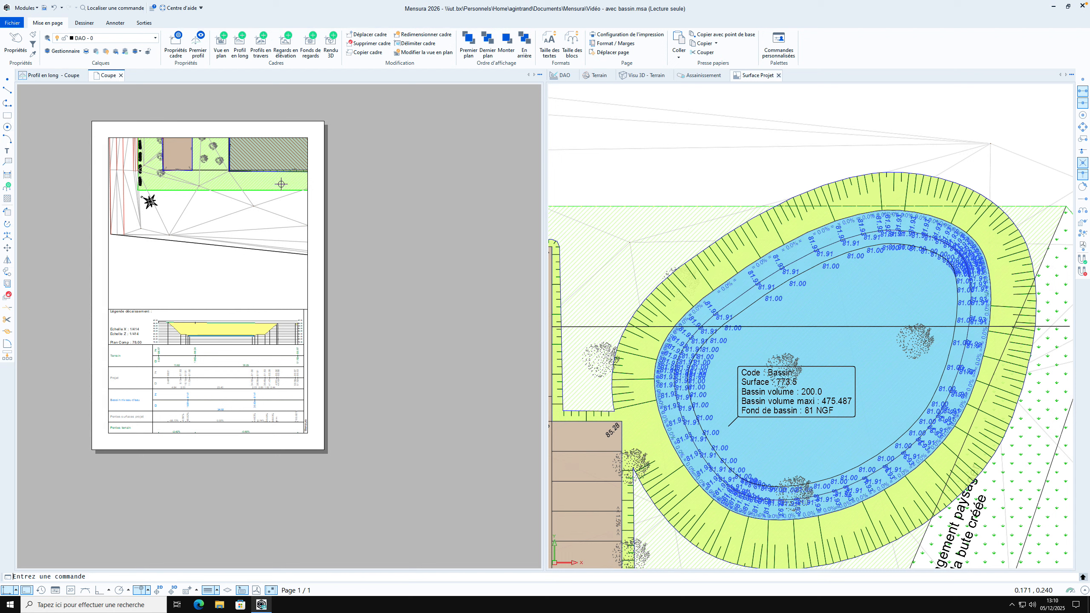
Reposition the plan view's displayed area over the basin, with its origin at about X 137, Y 145
left_click(304, 207)
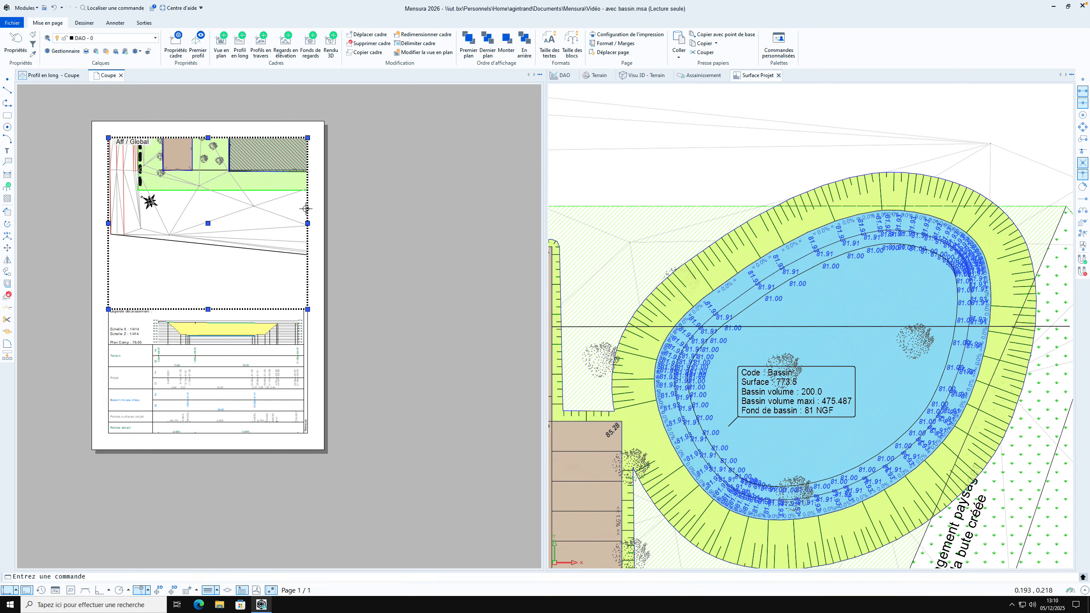
right_click(226, 206)
left_click(257, 249)
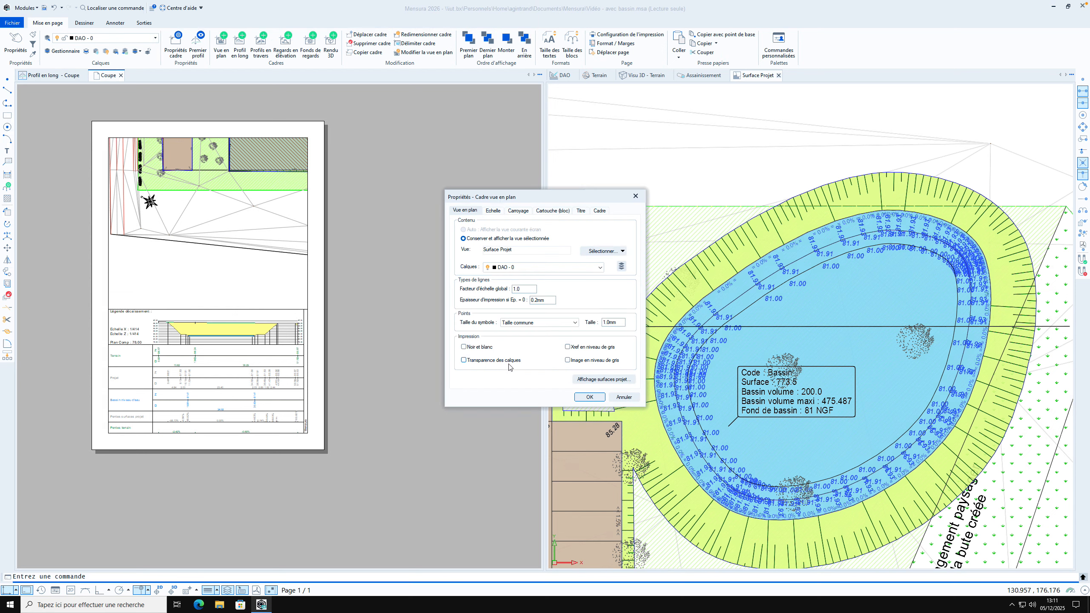
left_click(493, 211)
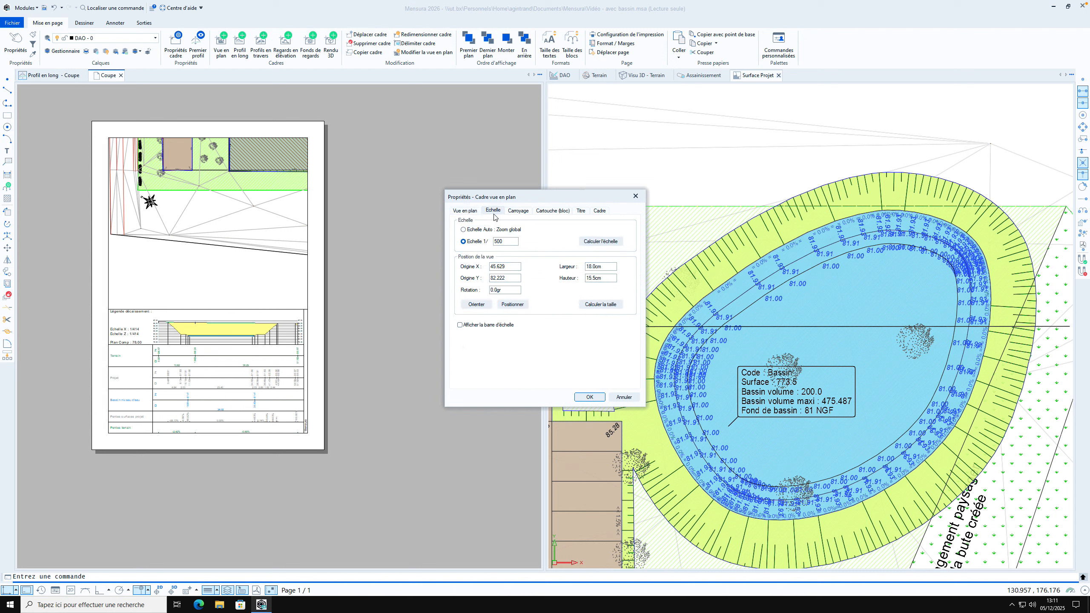
left_click(513, 304)
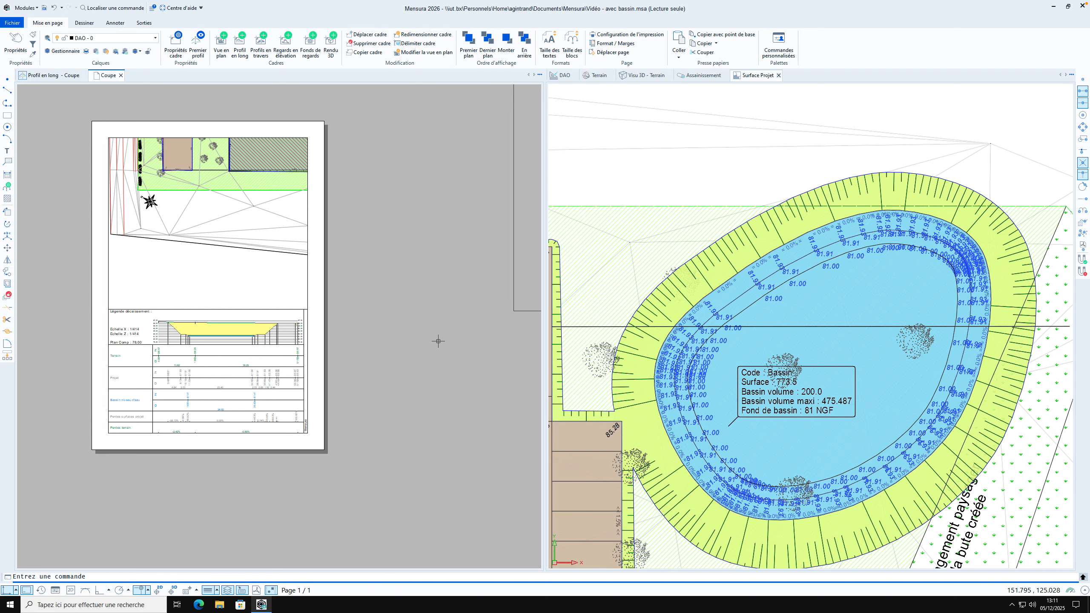
left_click(393, 304)
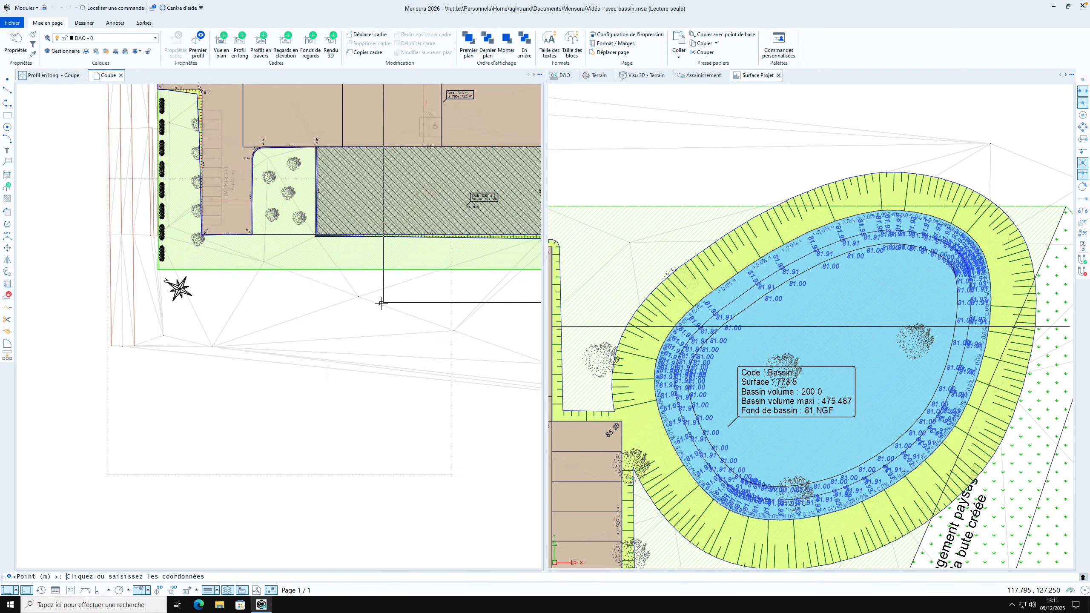
scroll(183, 334, "down", 4)
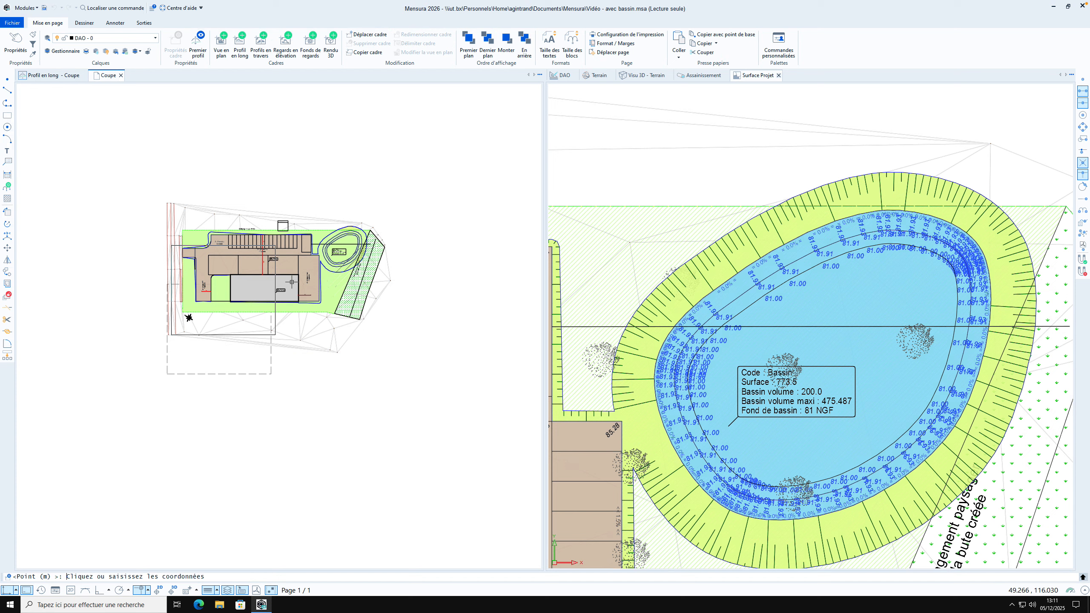
left_click(272, 300)
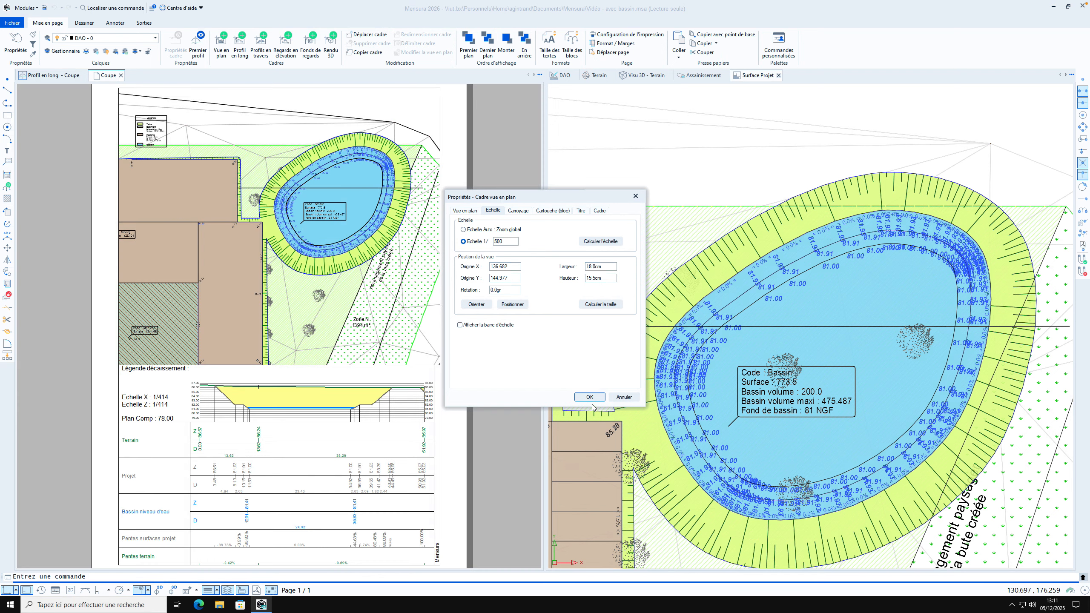
Add the CARTOUCHE1_A4 title block to the plan view frame in the Bas Droit position
left_click(546, 212)
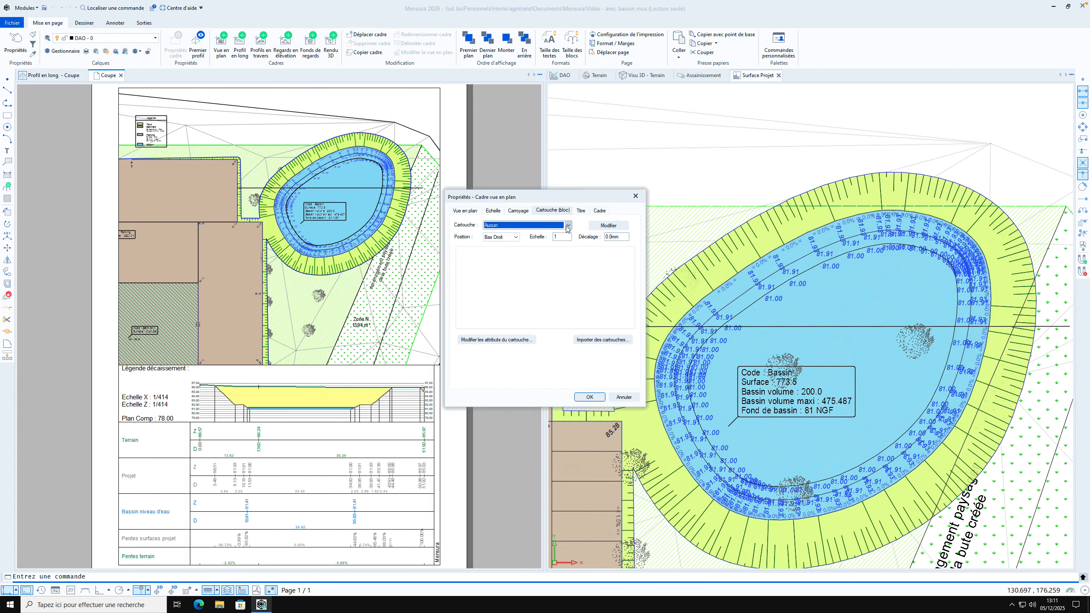
left_click(568, 225)
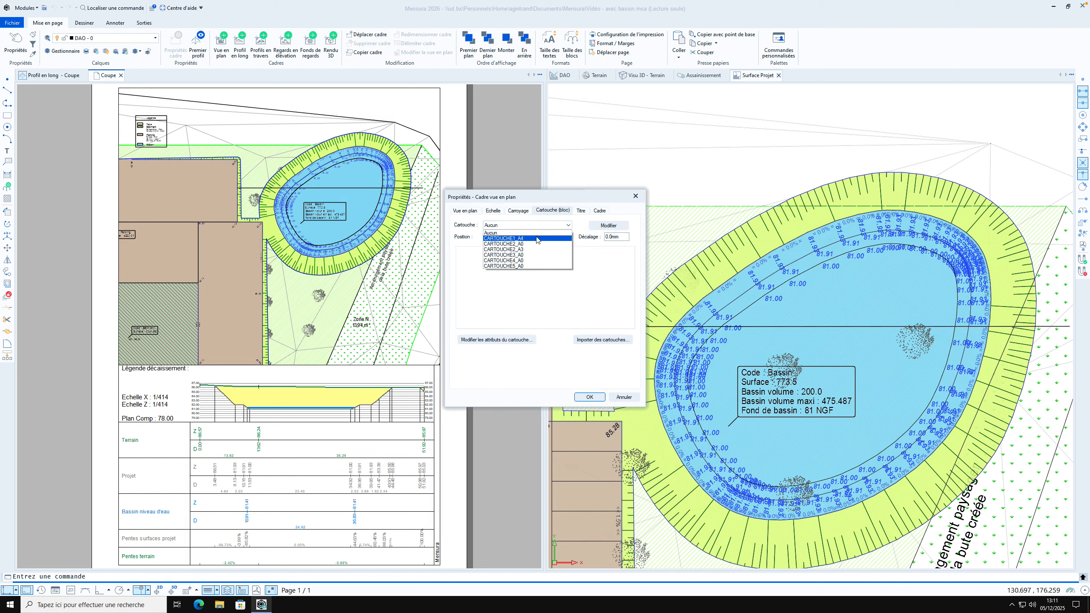
left_click(536, 240)
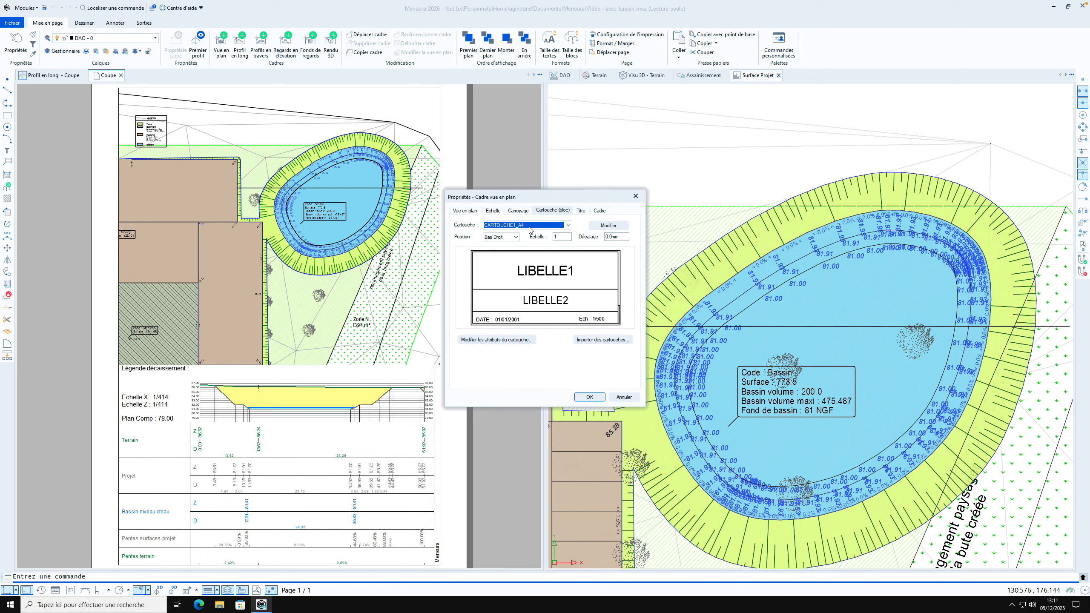
left_click(516, 237)
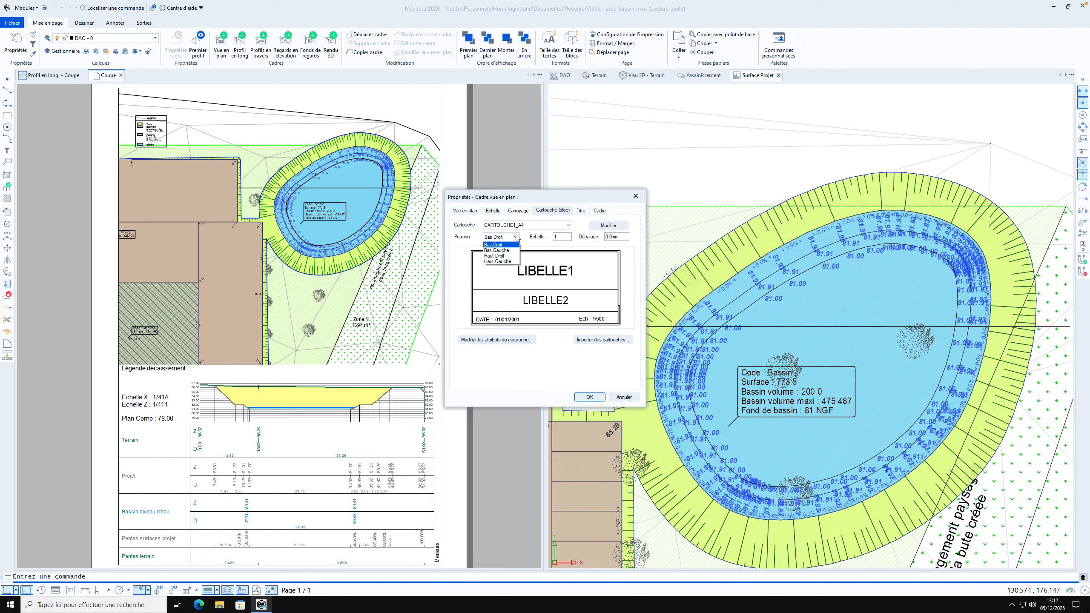
left_click(517, 237)
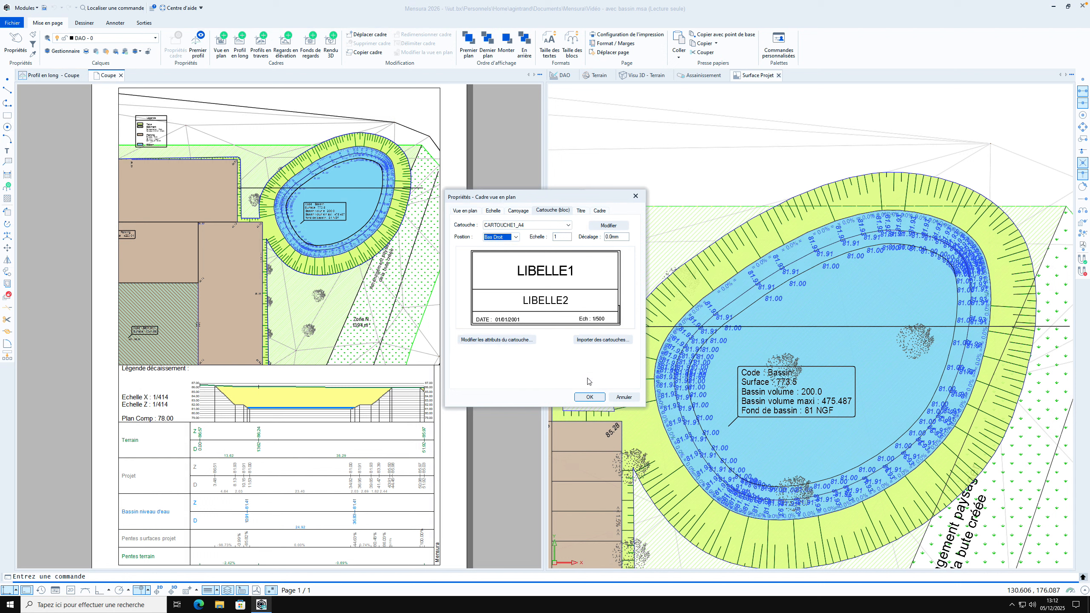
left_click(590, 398)
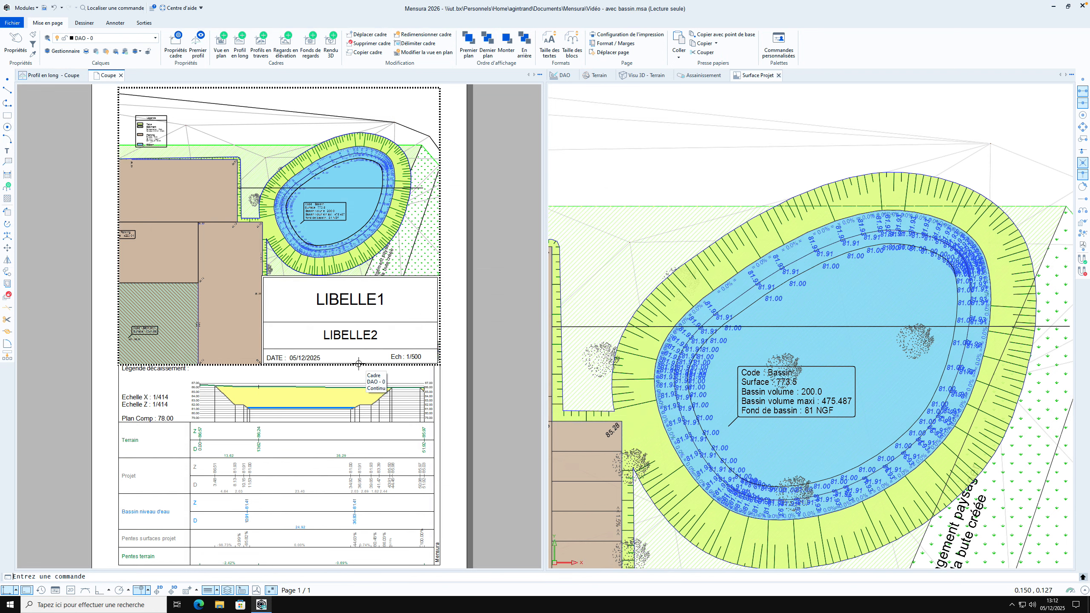
scroll(410, 311, "down", 2)
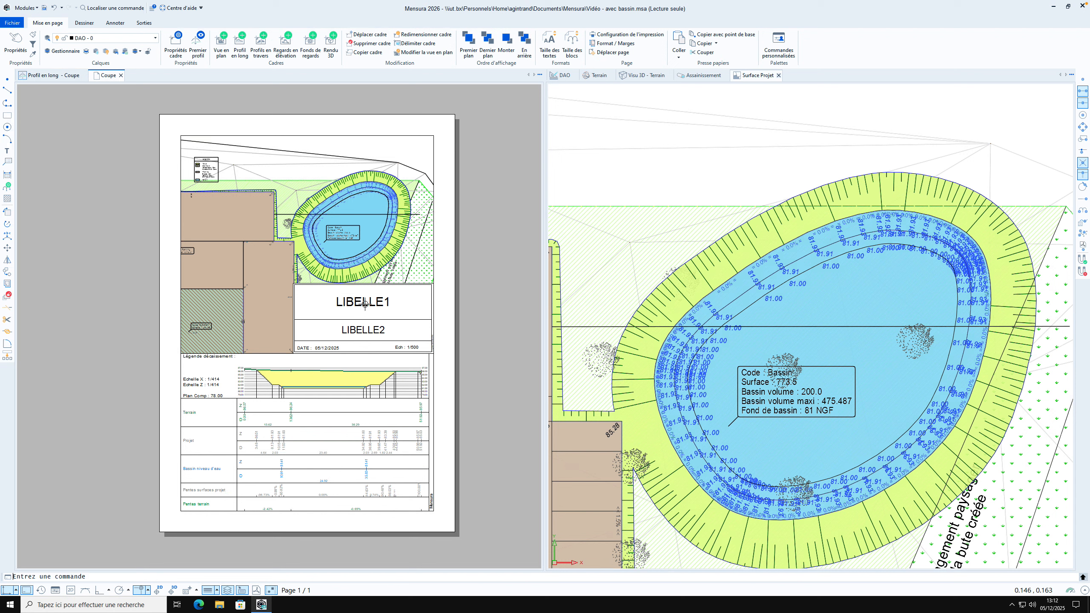
Insert a 3D rendering frame about 77 mm wide near the plan view's upper edge, fitted to the frame
left_click(332, 48)
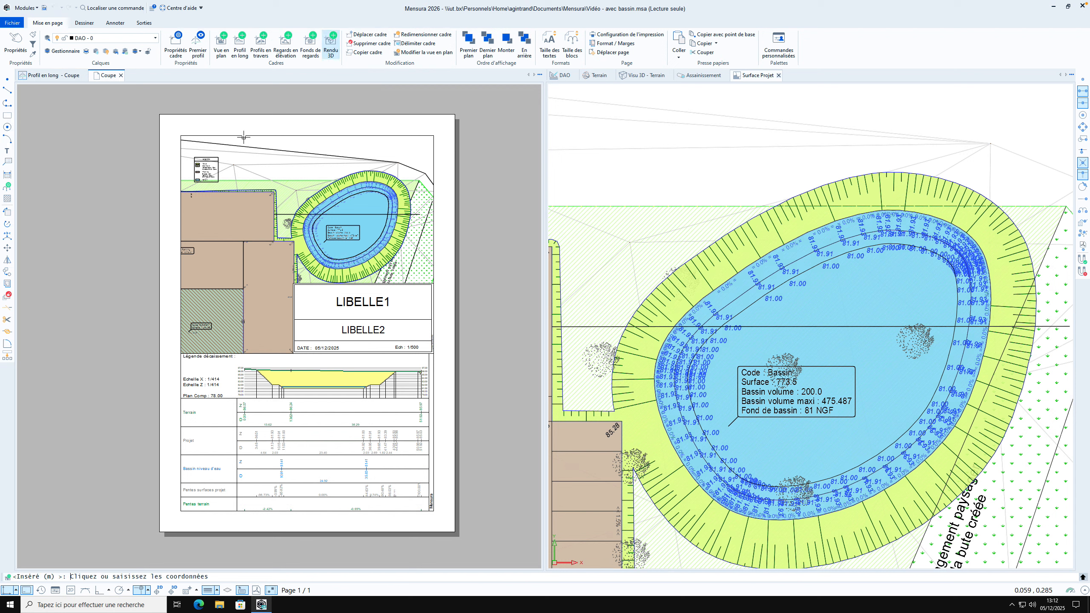
left_click(245, 141)
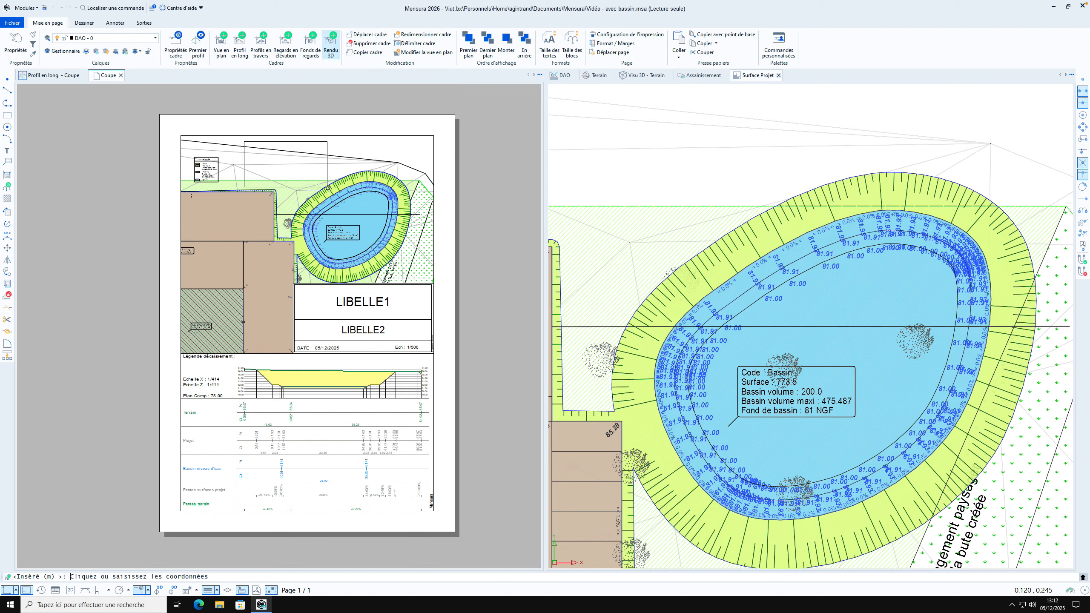
left_click(351, 190)
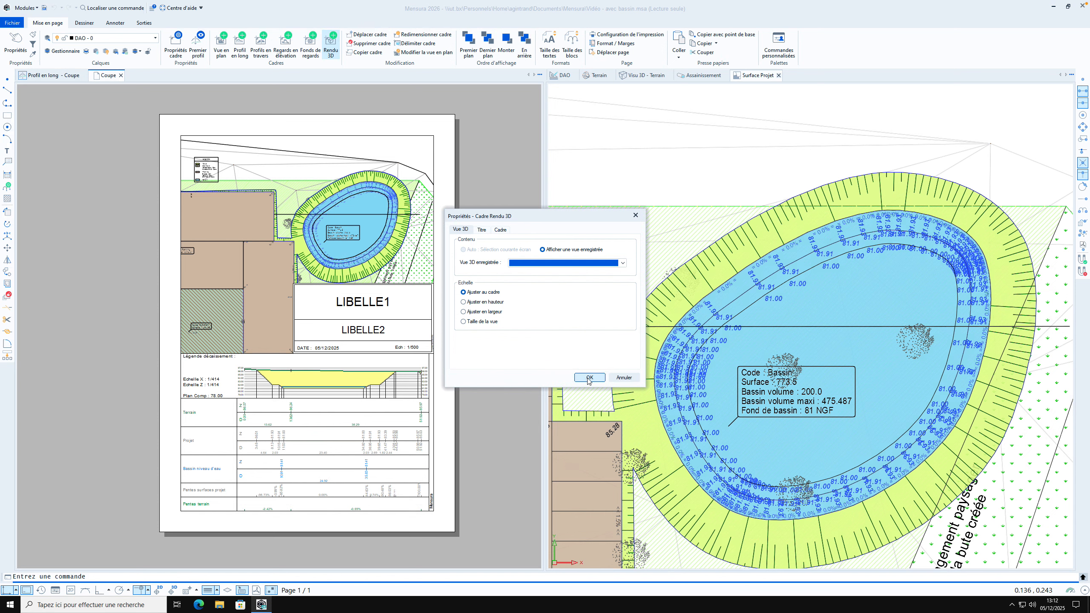
left_click(622, 266)
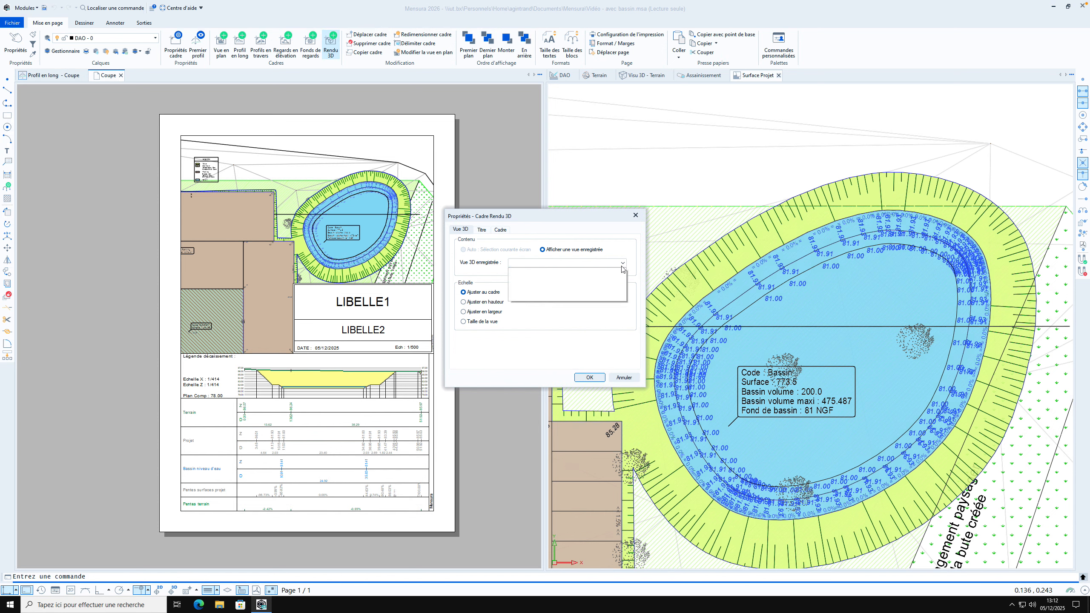
left_click(623, 266)
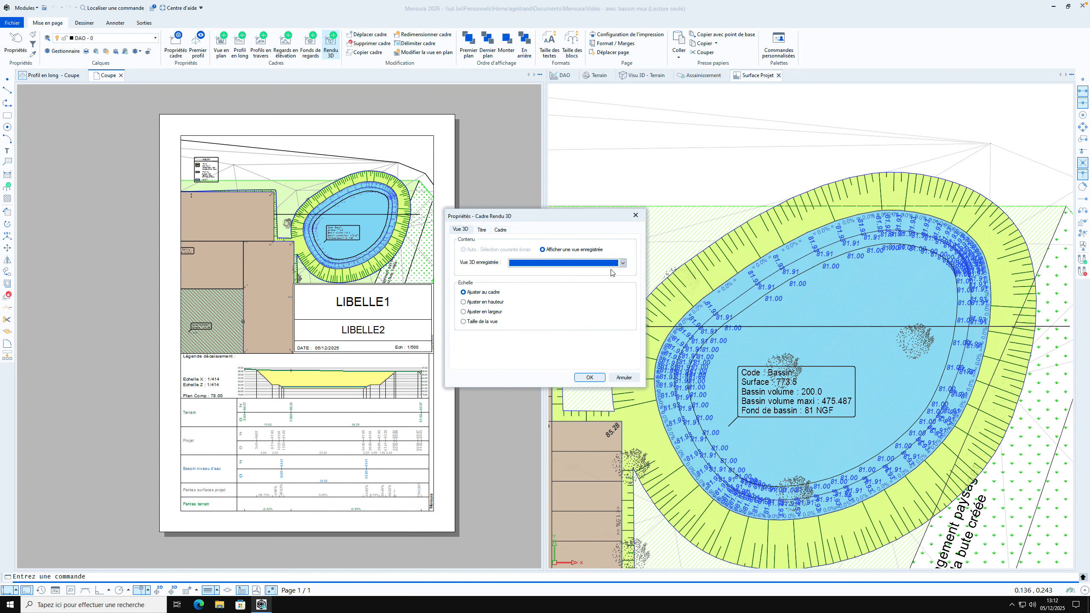
left_click(589, 377)
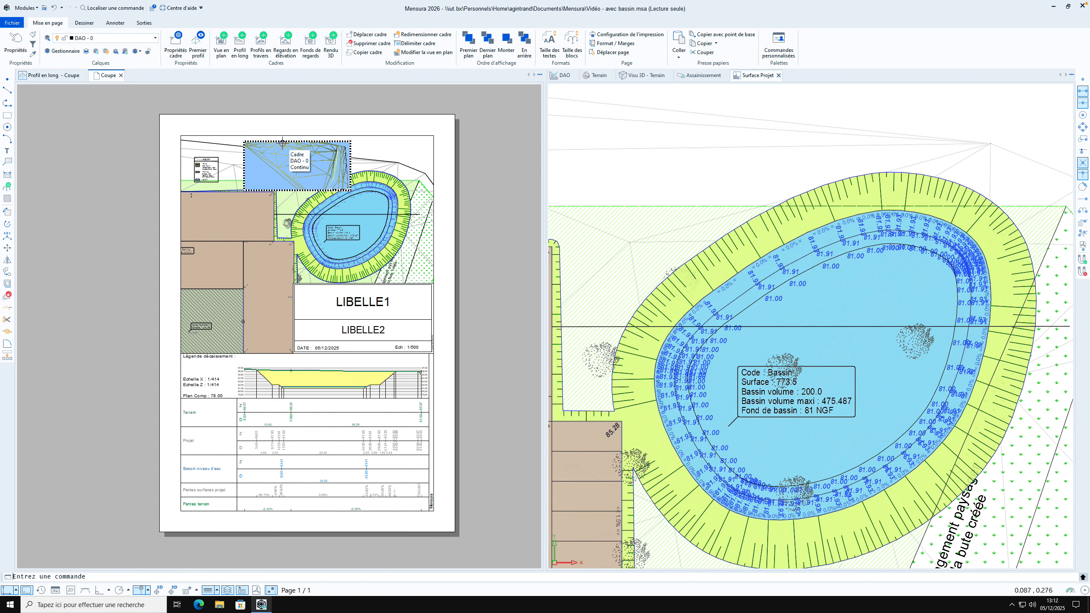
Open the 3D terrain view and display it in the Réaliste visual style
left_click(642, 80)
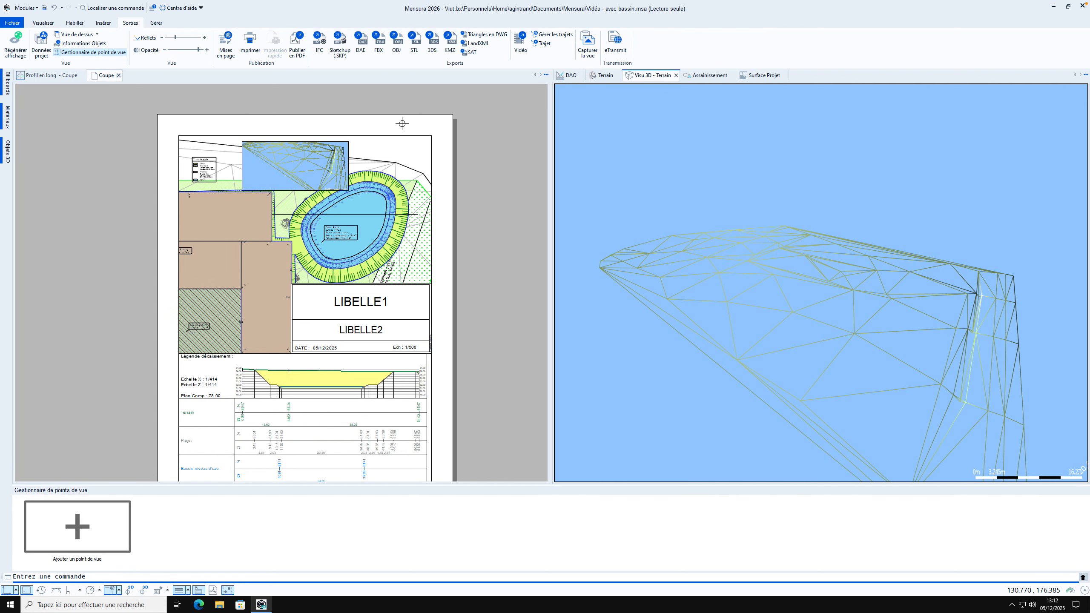
left_click(42, 22)
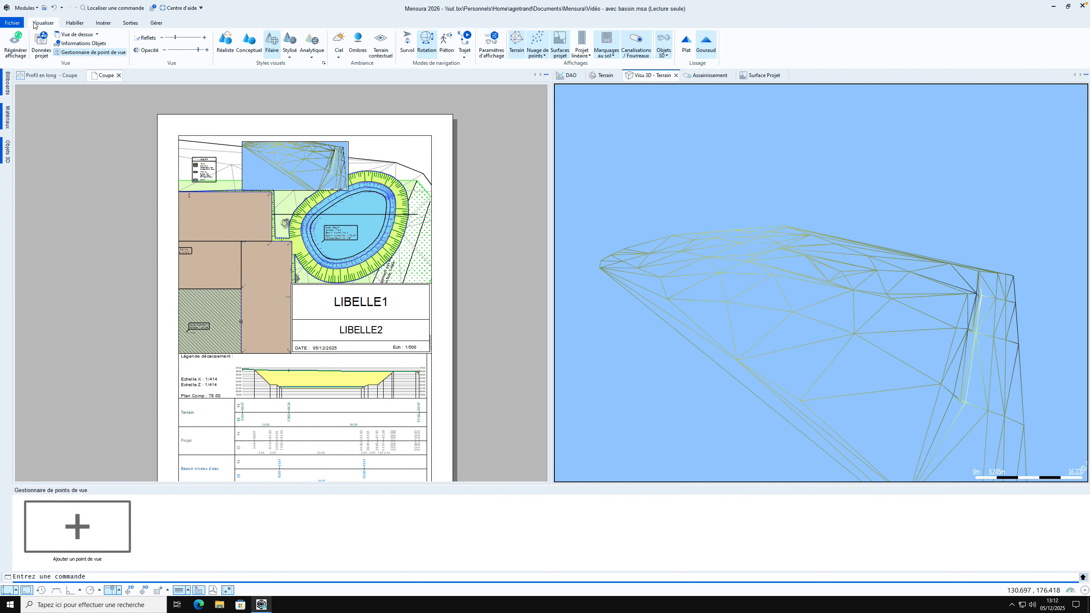
left_click(252, 51)
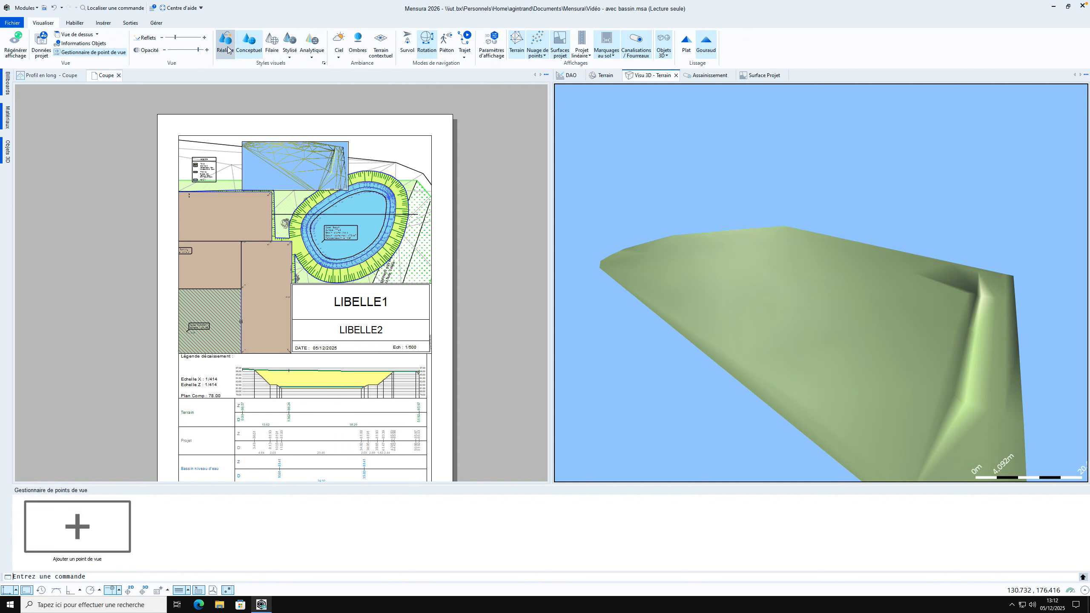
left_click(225, 43)
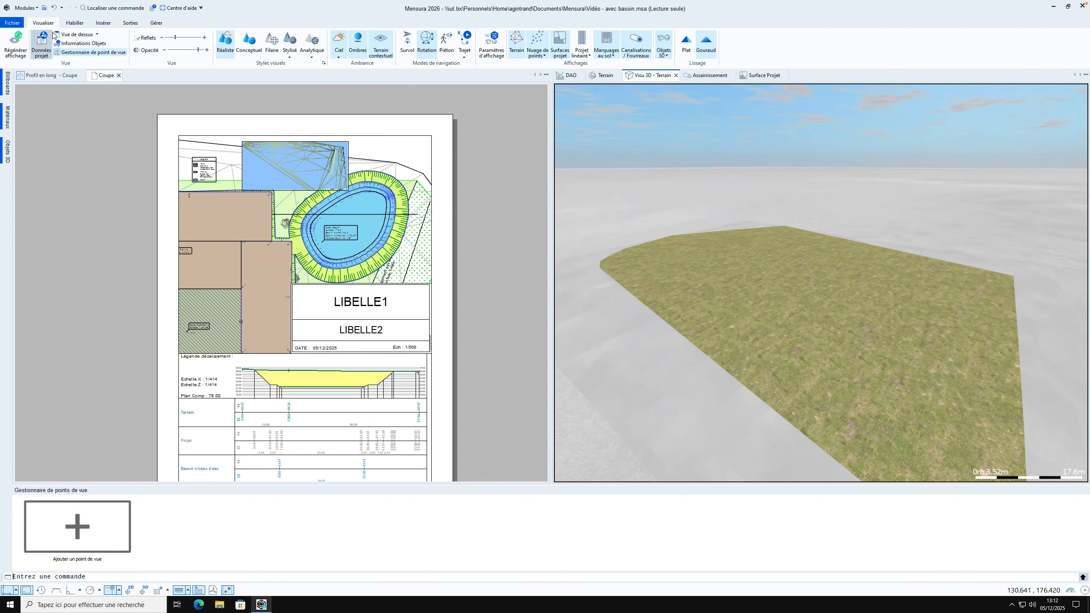
Include the Surface Projet surface in the 3D view's project data and exclude the EP Voiries network
left_click(42, 45)
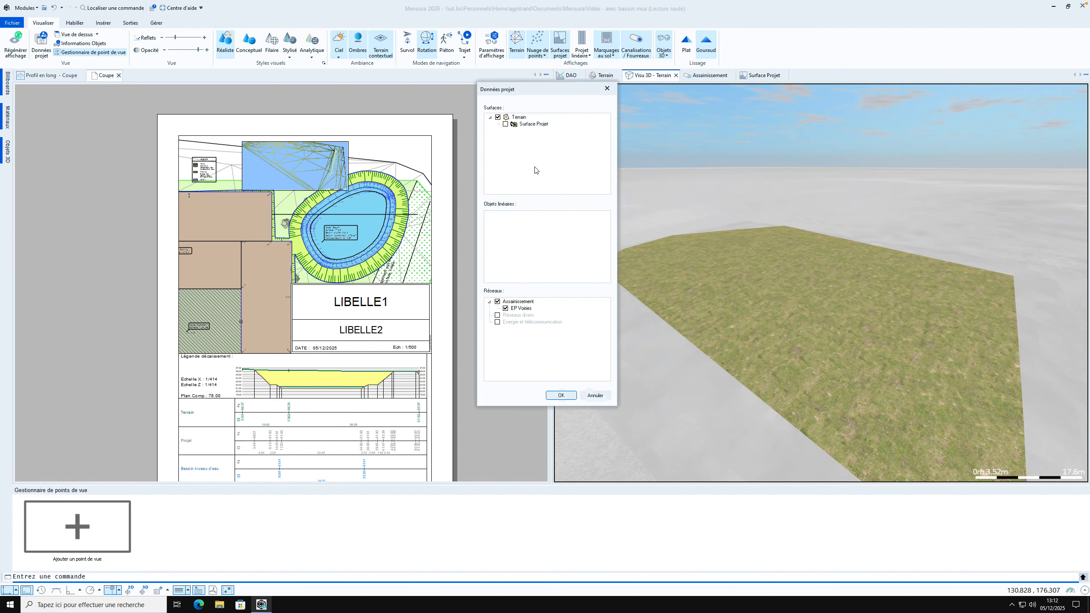
left_click(505, 124)
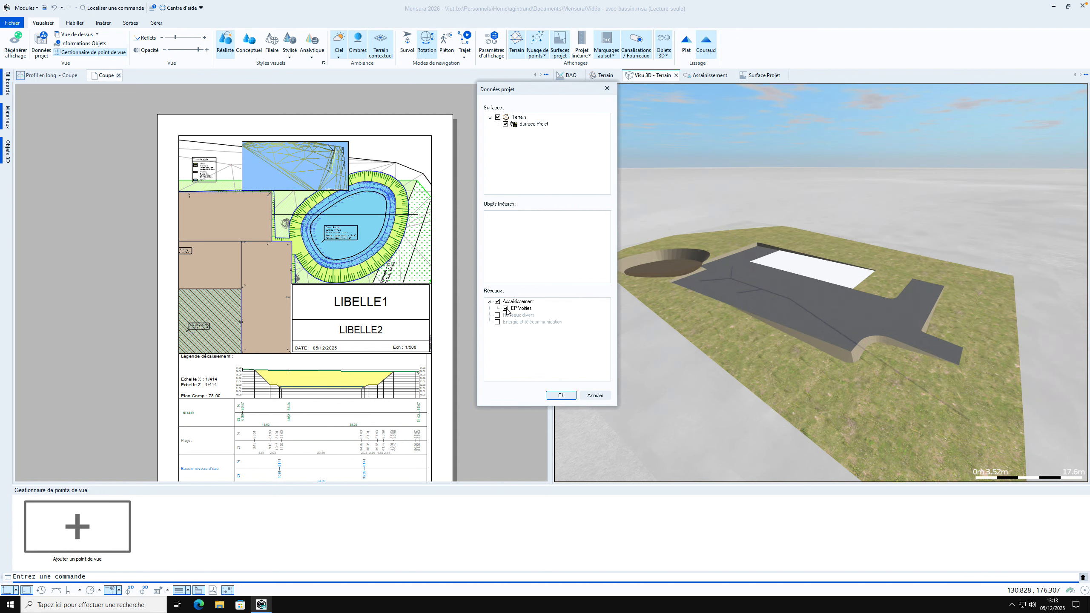
left_click(506, 309)
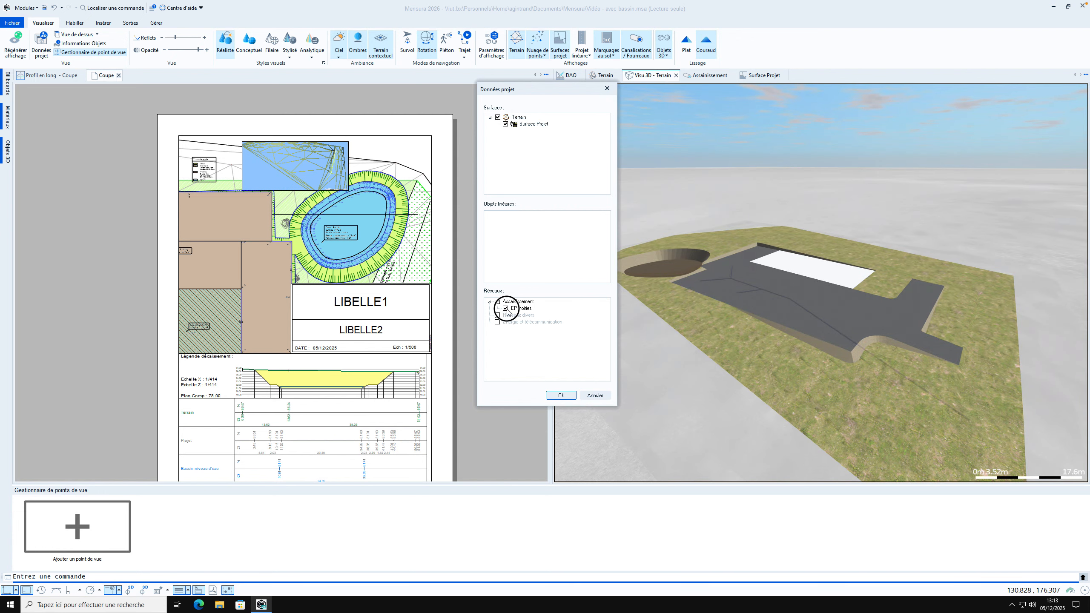
left_click(562, 395)
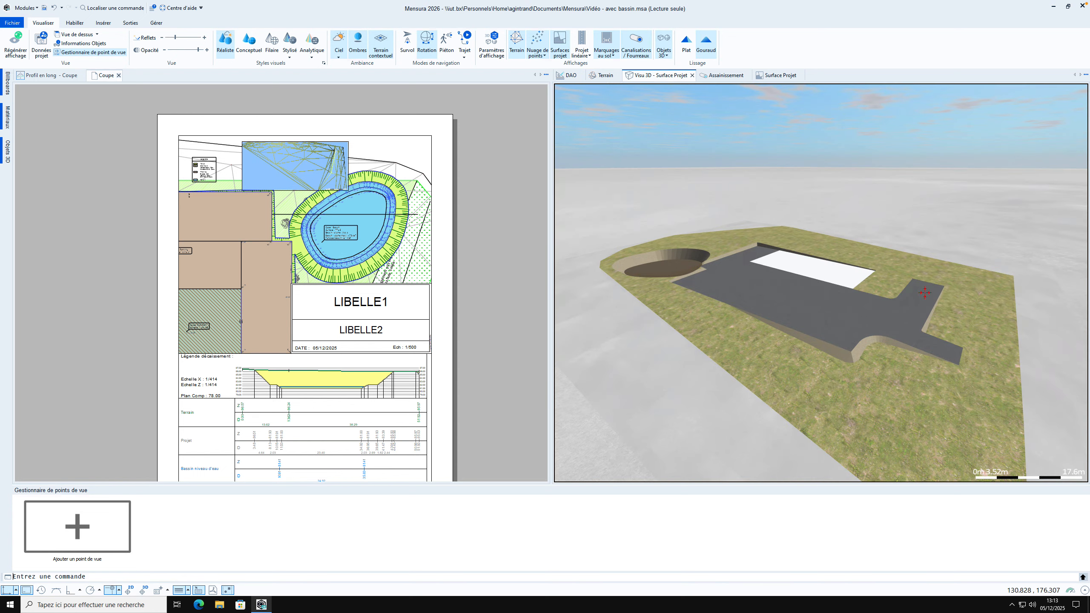
Save a 3D viewpoint of the project surface seen from the opposite side, with the basin behind the paved area
left_click_drag(870, 307, 819, 310)
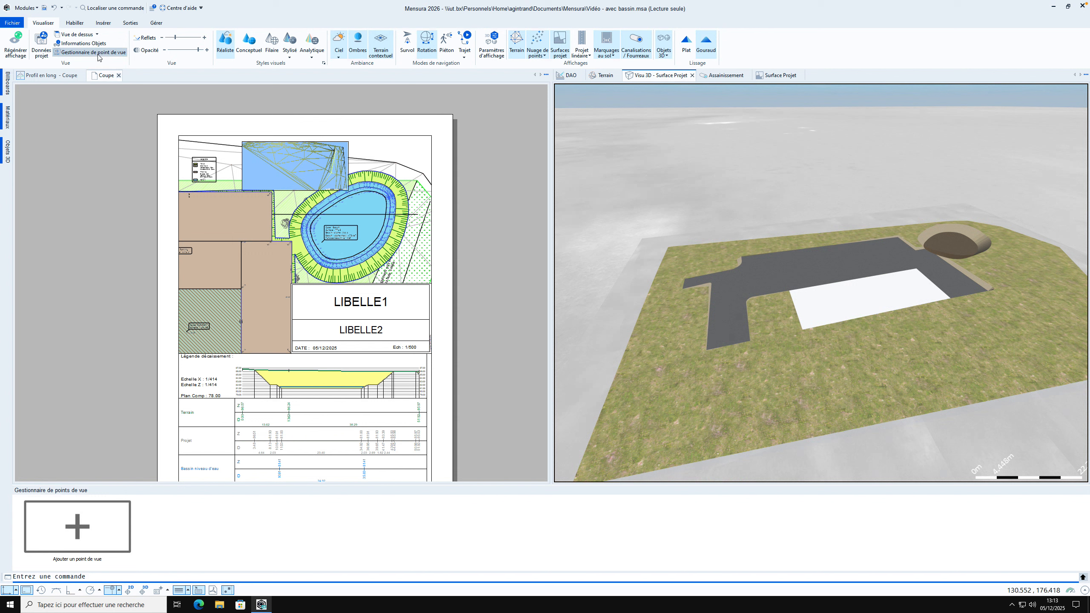
left_click(78, 529)
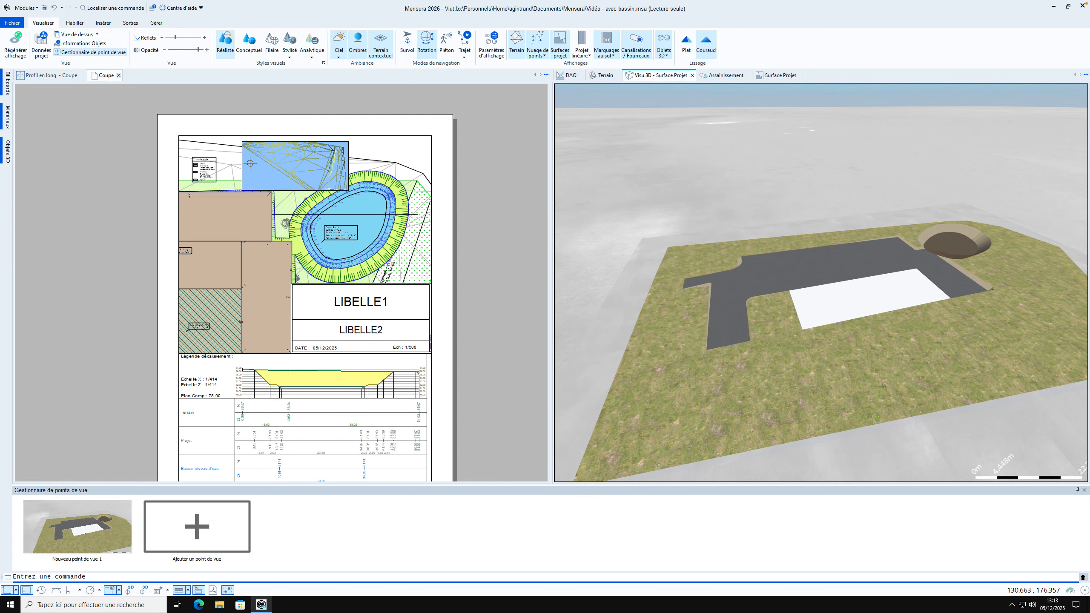
Make the layout's 3D rendering frame display the saved view Nouveau point de vue 1 with the Taille de la vue scale option
left_click(496, 174)
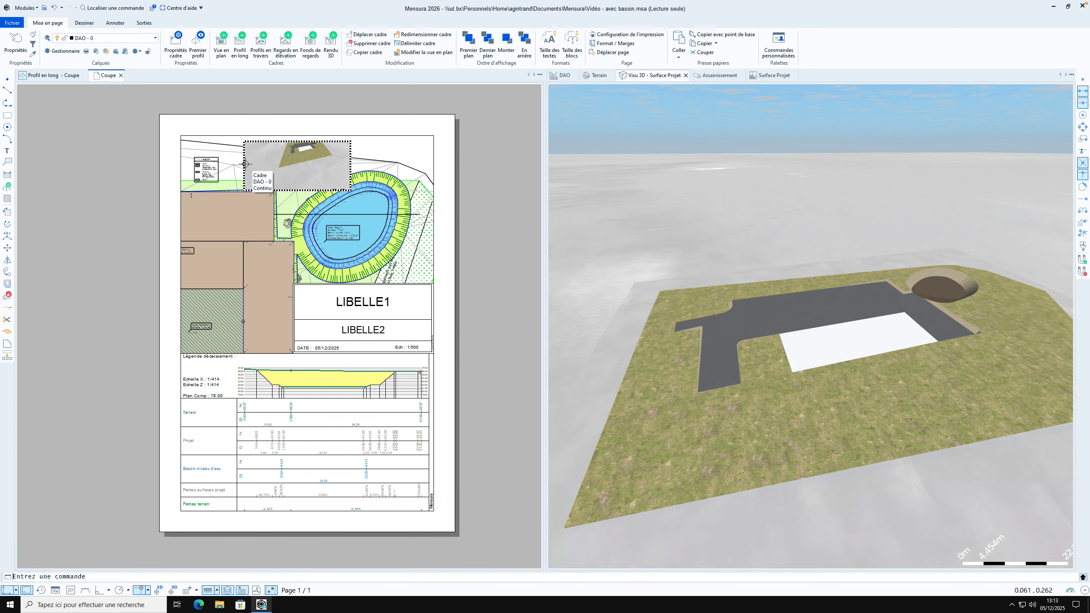
left_click(244, 164)
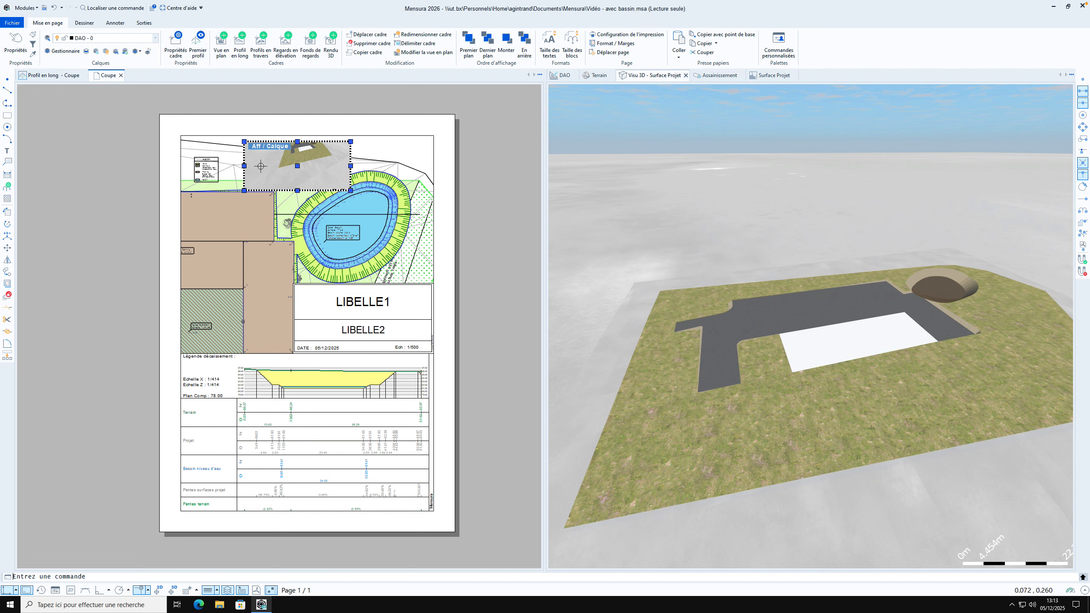
double_click(274, 168)
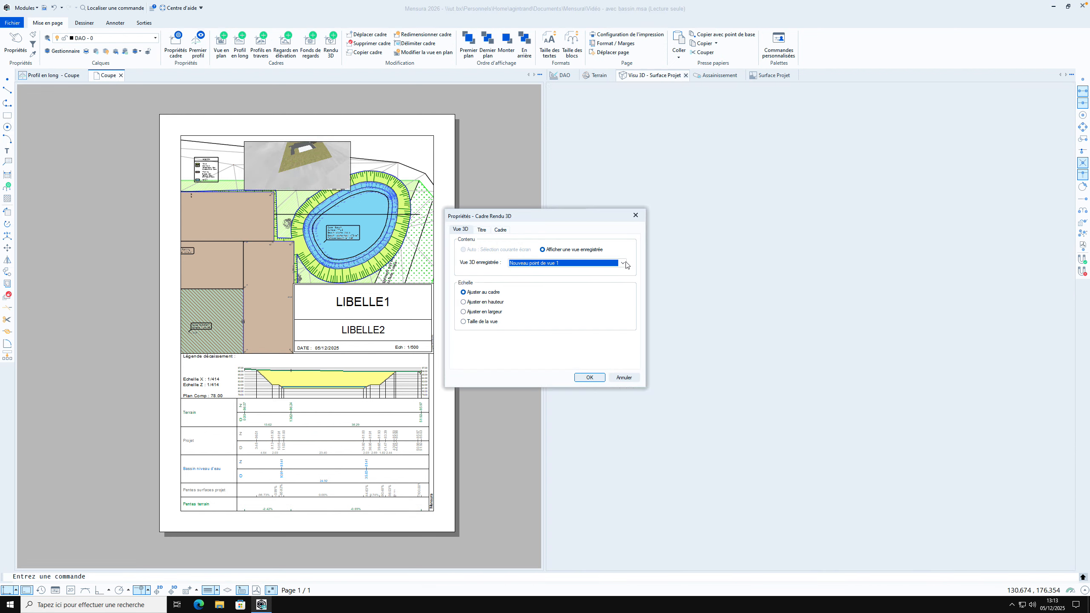
left_click(623, 263)
left_click(556, 270)
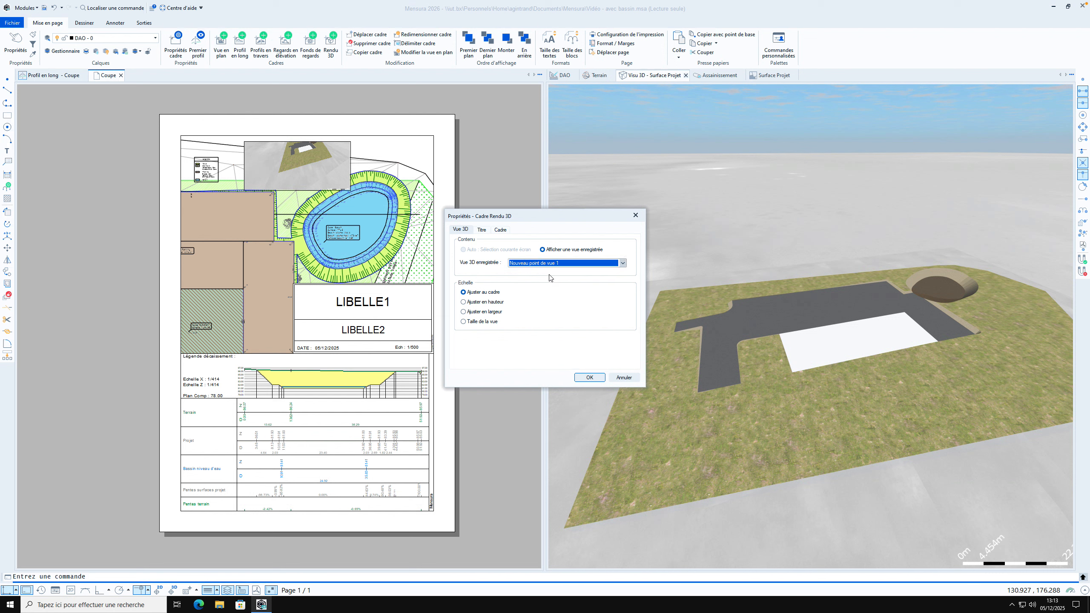
left_click(480, 323)
left_click(589, 378)
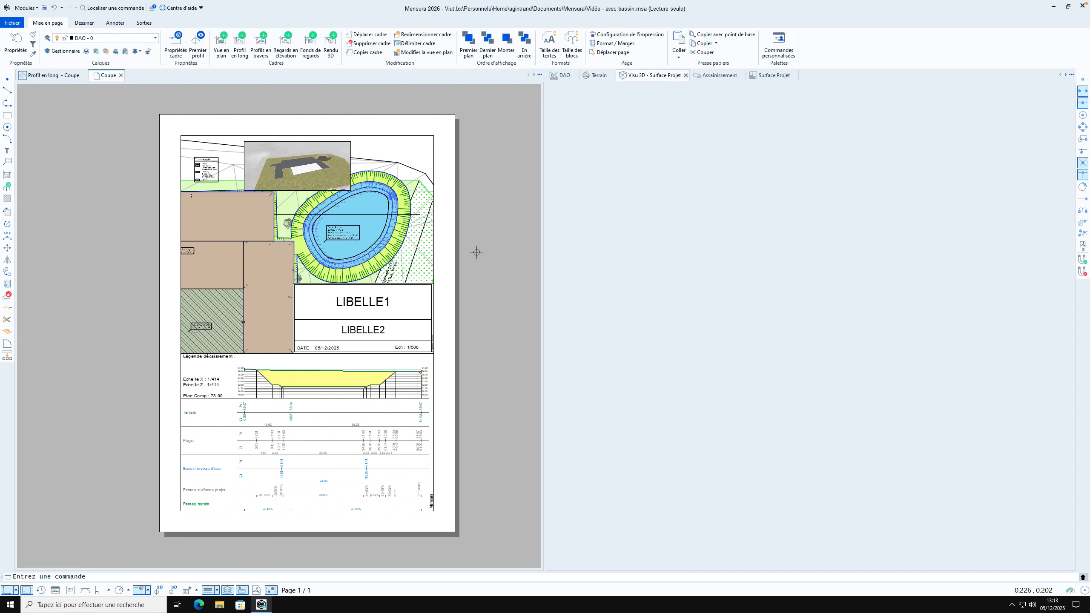
Turn off the automatic global-zoom scale in the properties of the longitudinal profile frame in the layout
left_click(181, 394)
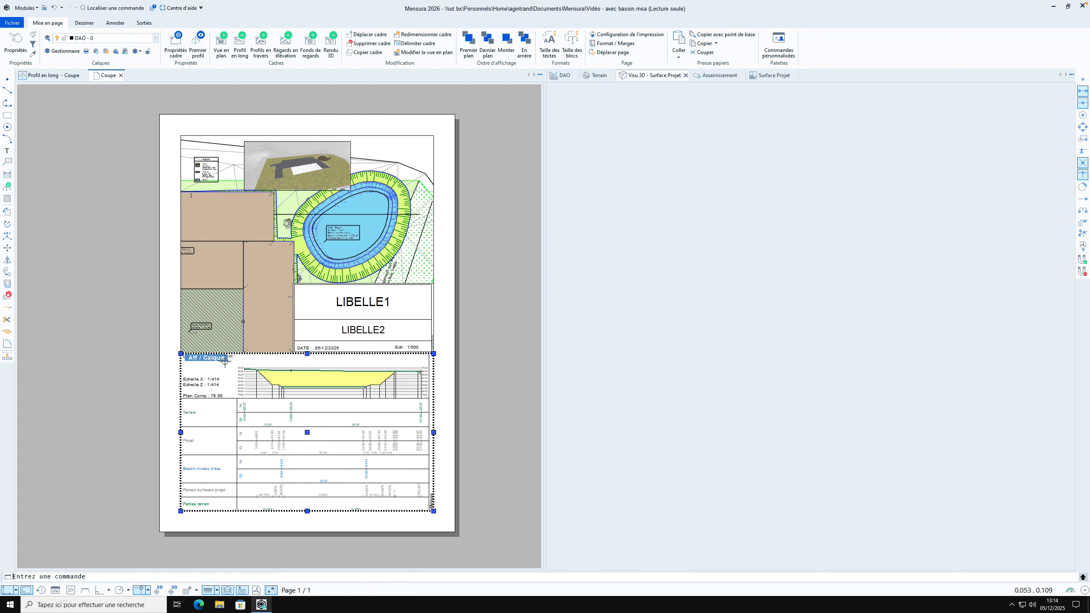
left_click(175, 45)
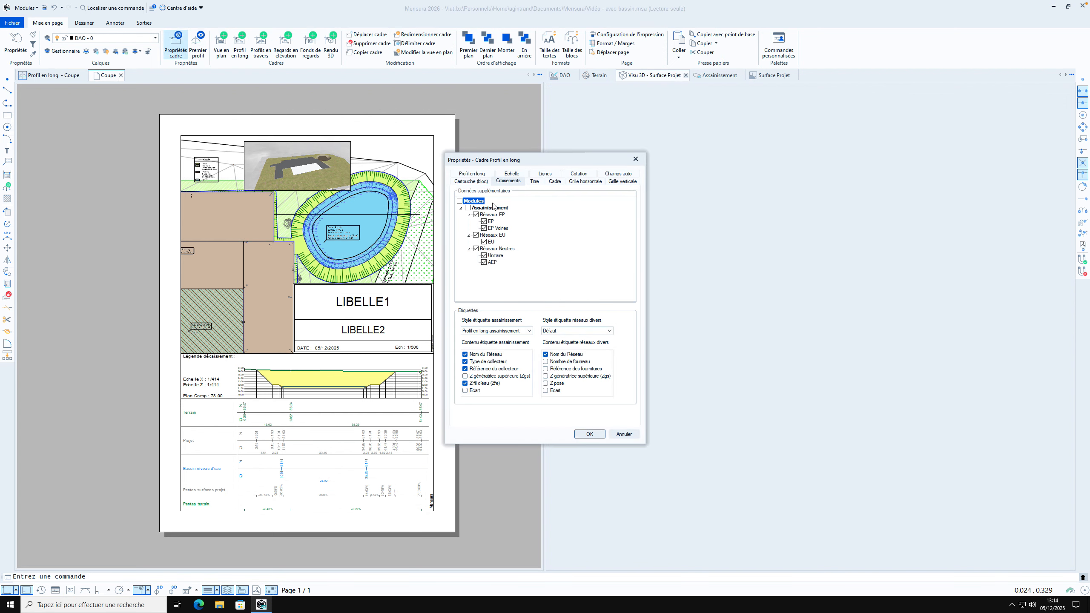
left_click(512, 173)
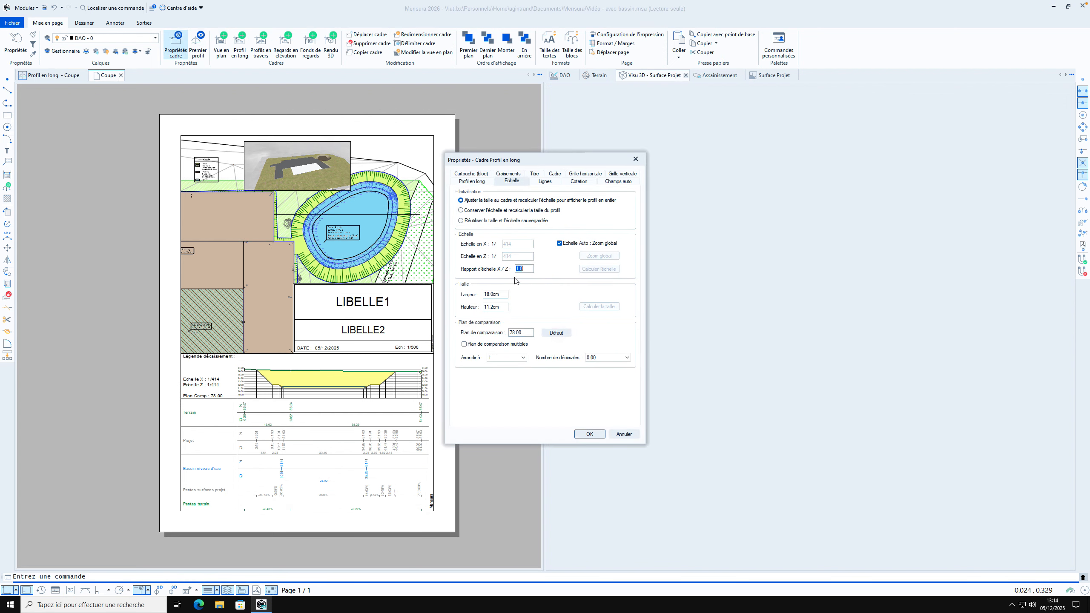
left_click(559, 244)
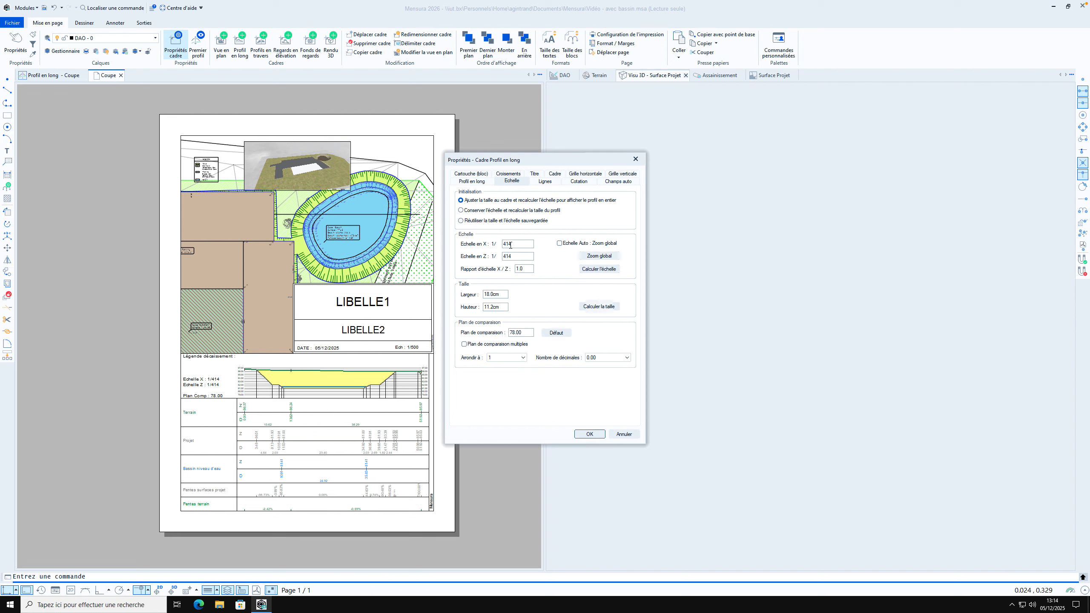